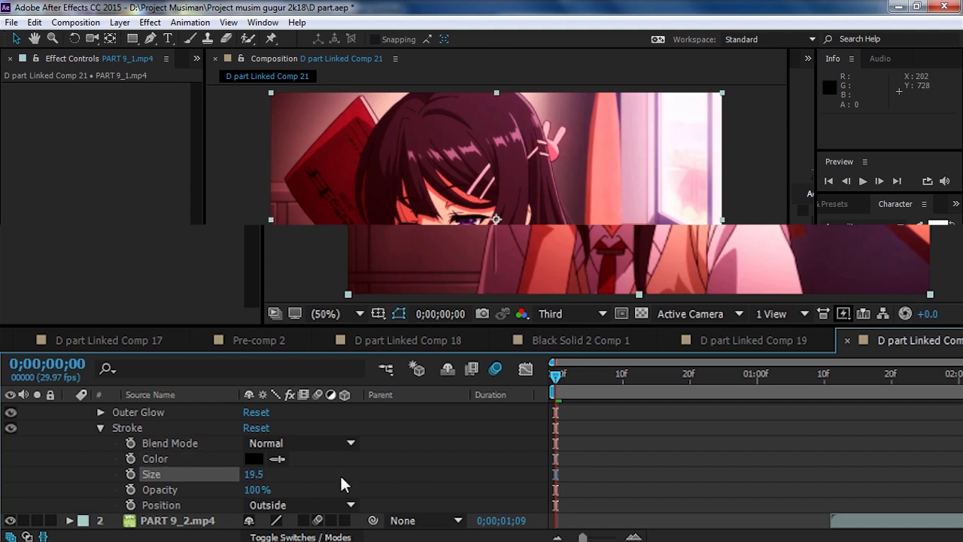
Copy the Layer Styles of PART 9_1.mp4 and paste them onto PART 9_2.mp4.
{"action": "scroll", "coordinate": [101, 480], "scroll_direction": "up", "scroll_amount": 3}
{"action": "left_click", "coordinate": [101, 503]}
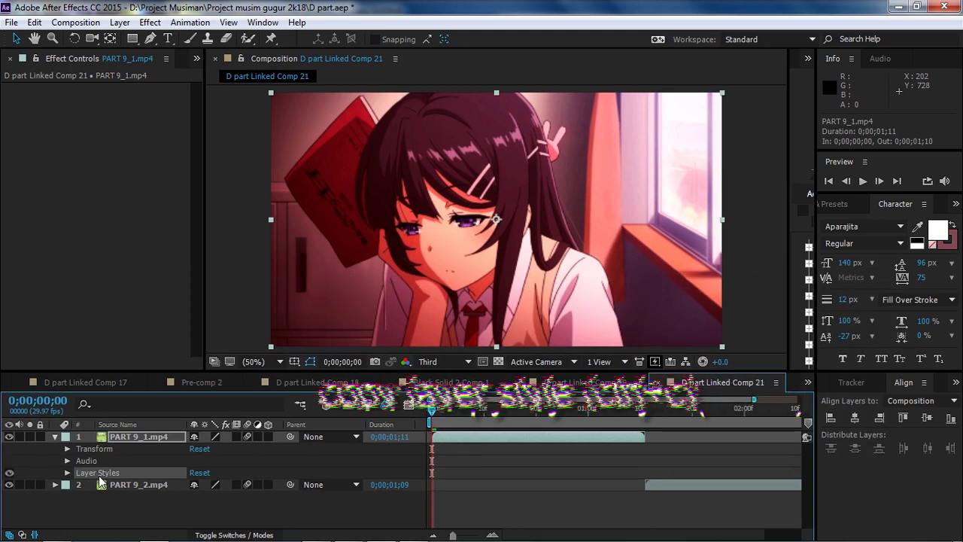
{"action": "left_click", "coordinate": [129, 486]}
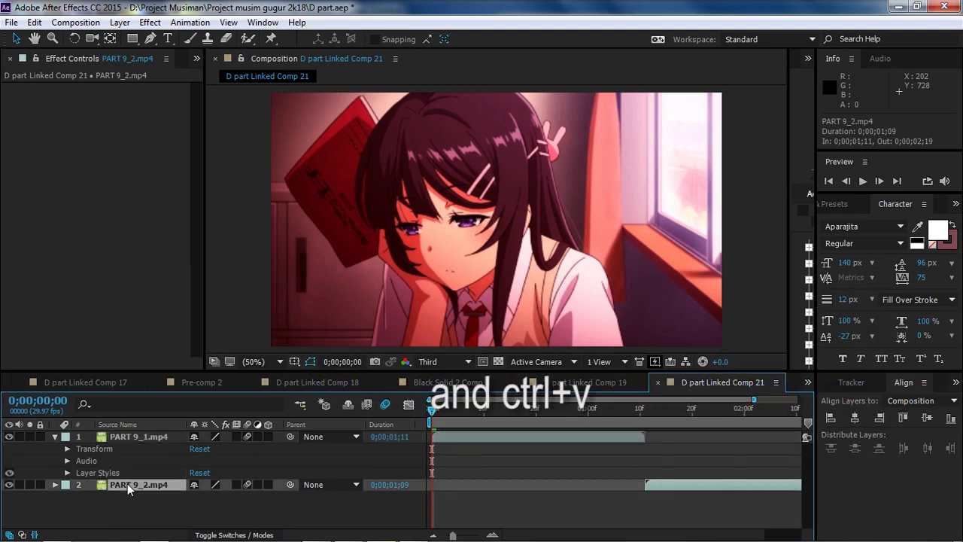
Add a Scale keyframe of 200% to PART 9_1.mp4 at 0;00;00;00.
{"action": "left_click", "coordinate": [444, 439]}
{"action": "key", "text": "s"}
{"action": "left_click", "coordinate": [91, 448]}
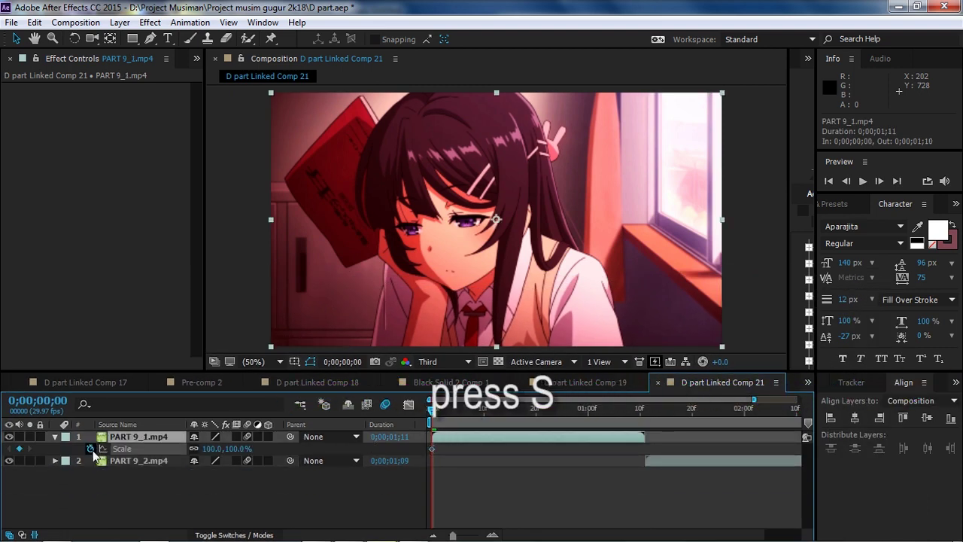
{"action": "left_click", "coordinate": [238, 449]}
{"action": "type", "text": "200"}
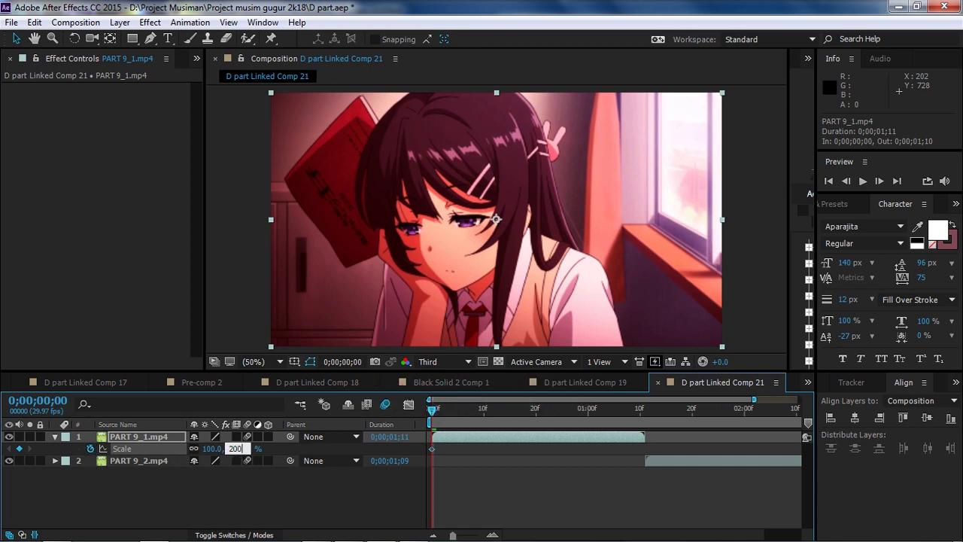
{"action": "key", "text": "Return"}
Move the current time to 0;00;00;12 and place composition markers 1, 2 and 3, with marker 1 at that frame.
{"action": "left_click_drag", "start_coordinate": [433, 418], "coordinate": [494, 418]}
{"action": "left_click_drag", "start_coordinate": [808, 423], "coordinate": [555, 416]}
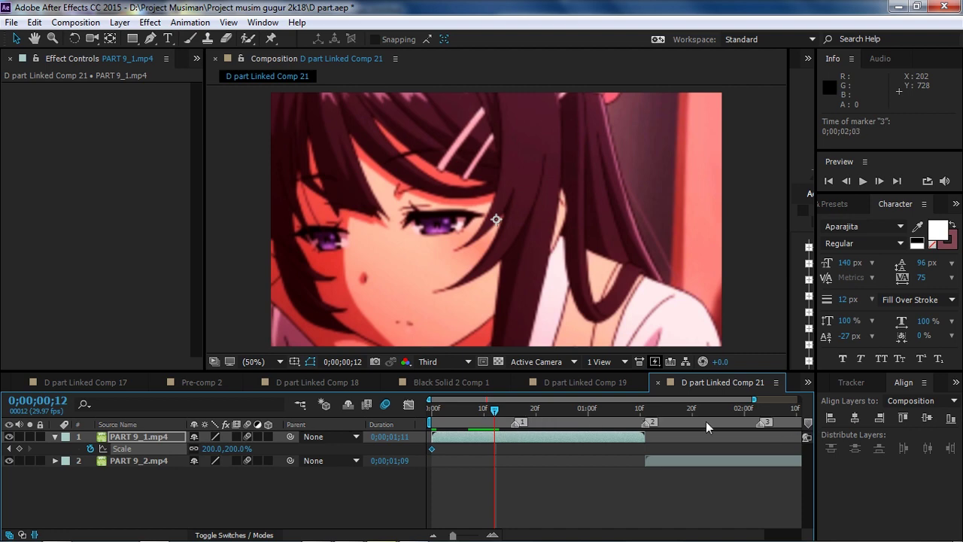
{"action": "left_click_drag", "start_coordinate": [650, 423], "coordinate": [632, 423]}
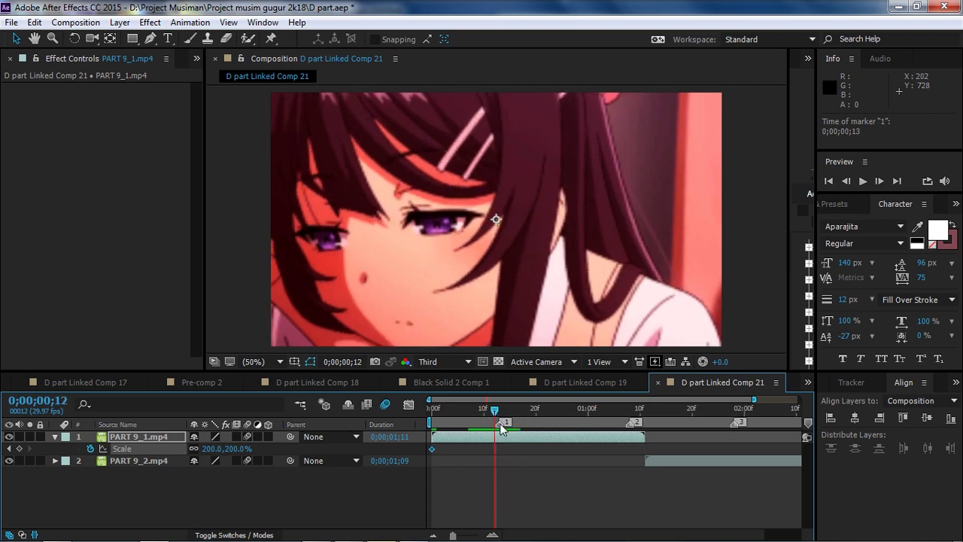
Set the Scale of PART 9_1.mp4 to 100% at 0;00;00;12.
{"action": "left_click", "coordinate": [228, 450]}
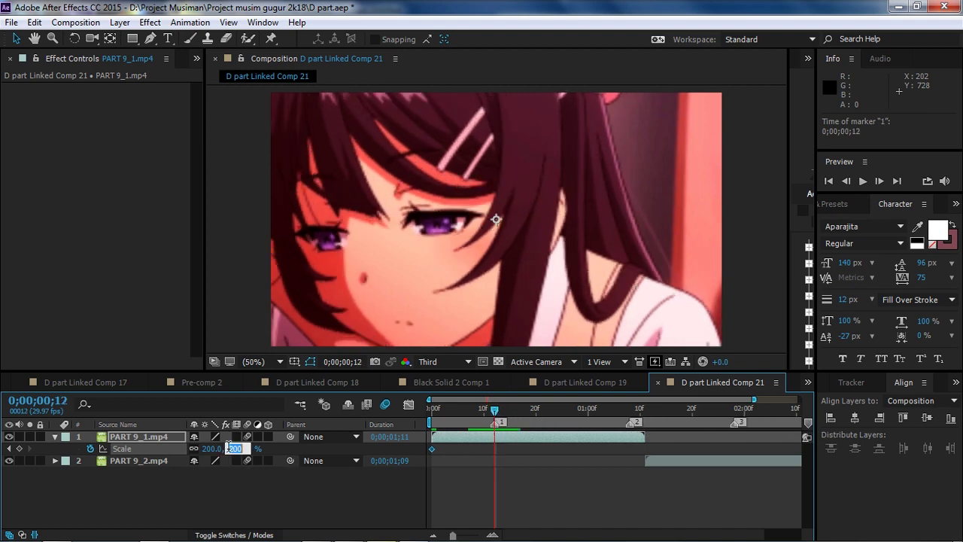
{"action": "type", "text": "100"}
{"action": "key", "text": "Return"}
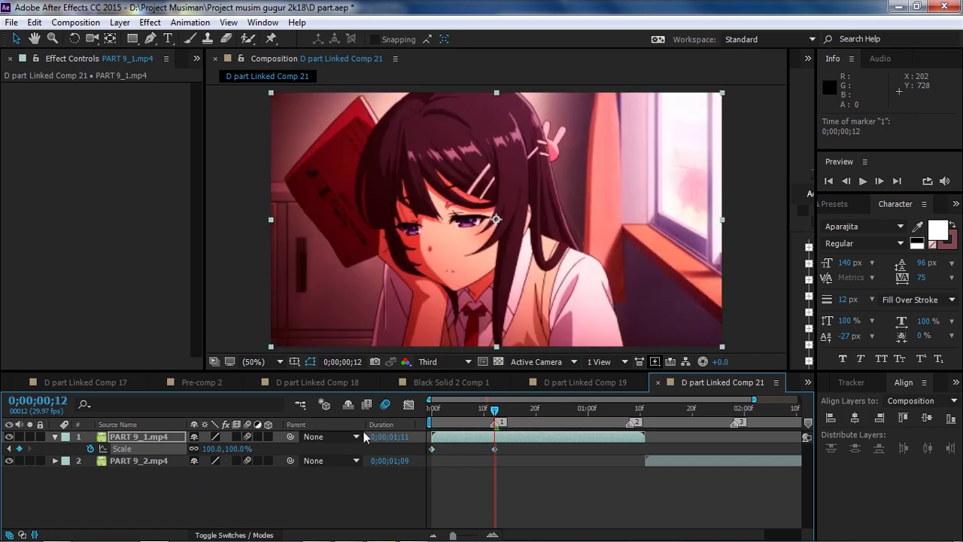
Set the Scale of PART 9_1.mp4 to 60% at 0;00;00;20.
{"action": "left_click_drag", "start_coordinate": [499, 413], "coordinate": [532, 462]}
{"action": "left_click", "coordinate": [511, 437]}
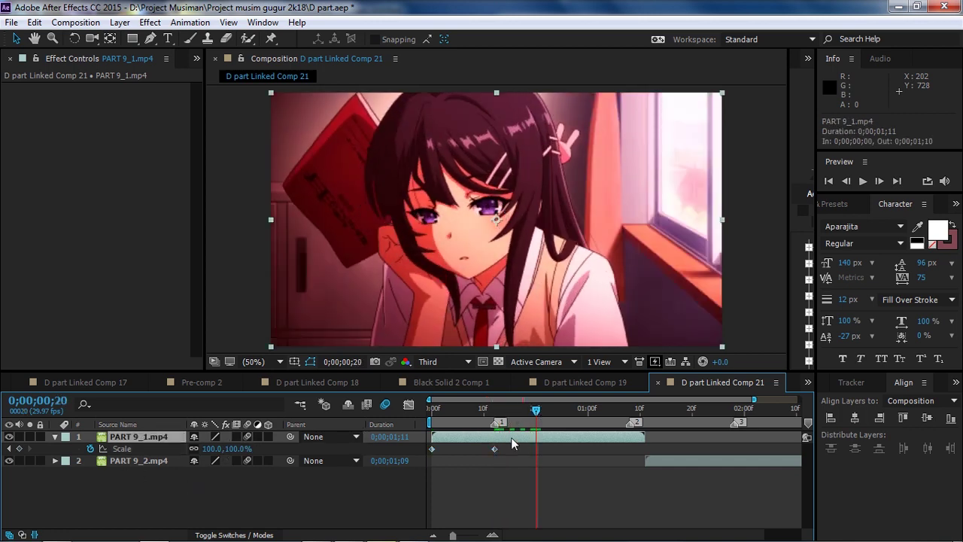
{"action": "left_click", "coordinate": [241, 449]}
{"action": "key", "text": "Return"}
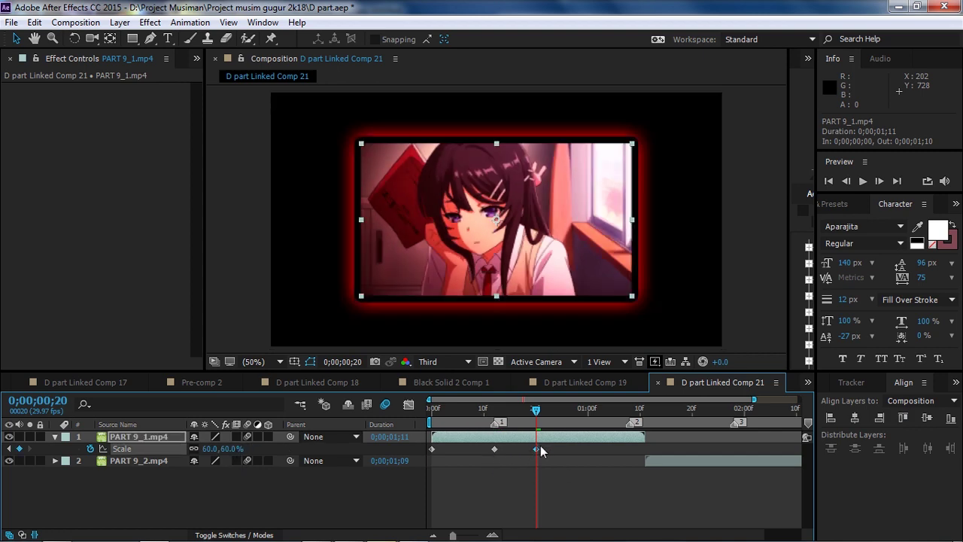
Apply Easy Ease to the three Scale keyframes and reshape the Scale curve so each drop starts fast and settles slowly.
{"action": "left_click_drag", "start_coordinate": [519, 448], "coordinate": [434, 455]}
{"action": "key", "text": "F9"}
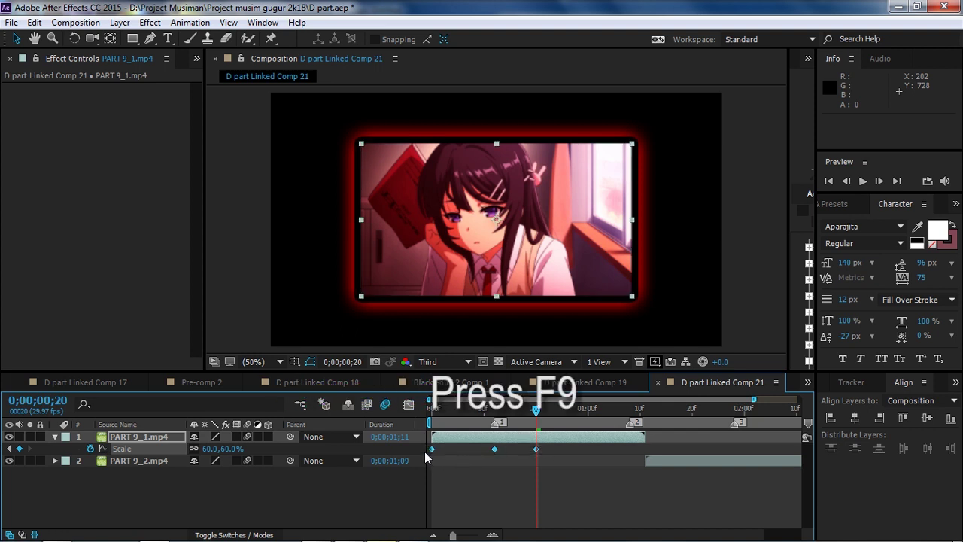
{"action": "left_click", "coordinate": [409, 405]}
{"action": "left_click", "coordinate": [432, 436]}
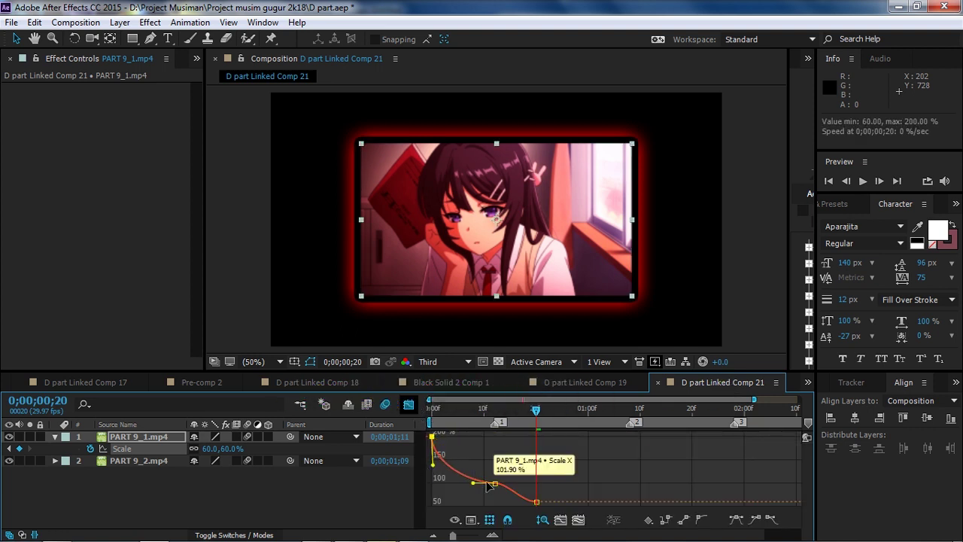
{"action": "left_click_drag", "start_coordinate": [474, 483], "coordinate": [492, 502]}
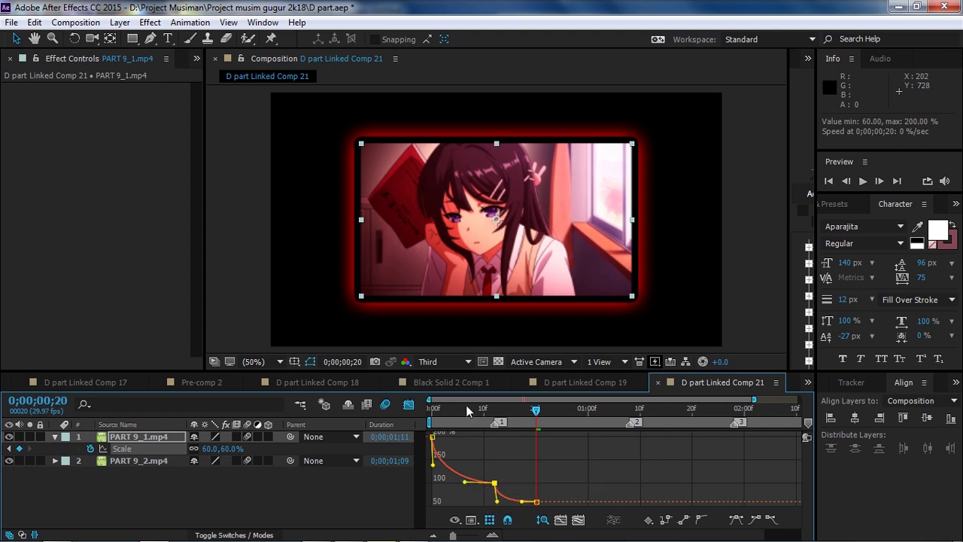
{"action": "left_click", "coordinate": [409, 405]}
Add a Rotation keyframe of 0° to PART 9_1.mp4 at 0;00;00;20 and show its animated properties.
{"action": "left_click", "coordinate": [547, 434]}
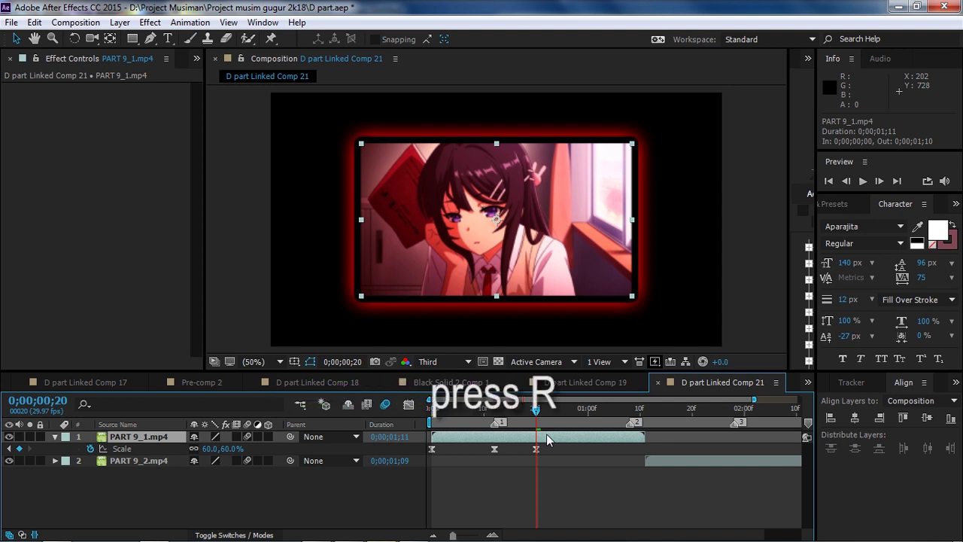
{"action": "key", "text": "r"}
{"action": "left_click", "coordinate": [88, 447]}
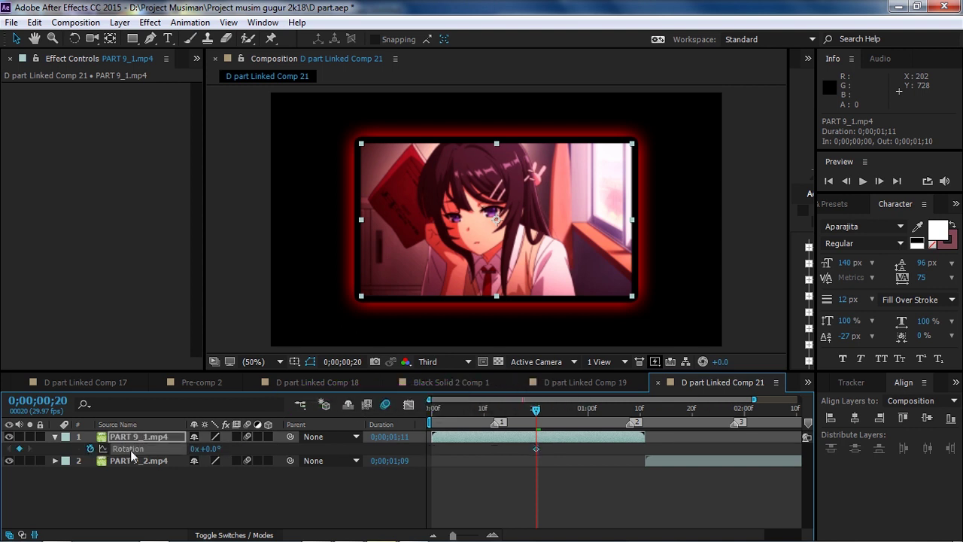
{"action": "key", "text": "u"}
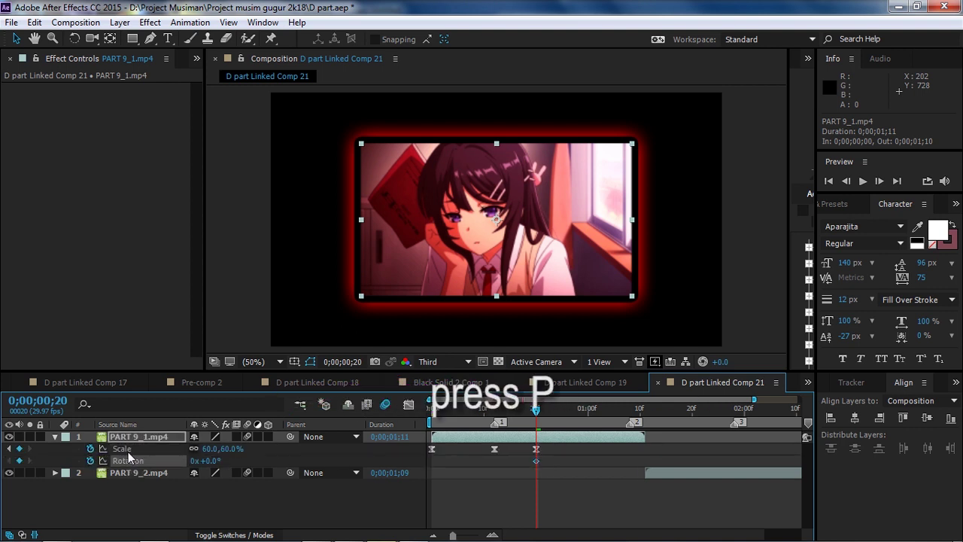
Separate the Position dimensions of PART 9_1.mp4, keyframe X and Y Position at 0;00;00;20, and reveal all keyframed properties.
{"action": "key", "text": "p"}
{"action": "right_click", "coordinate": [128, 450]}
{"action": "left_click", "coordinate": [194, 337]}
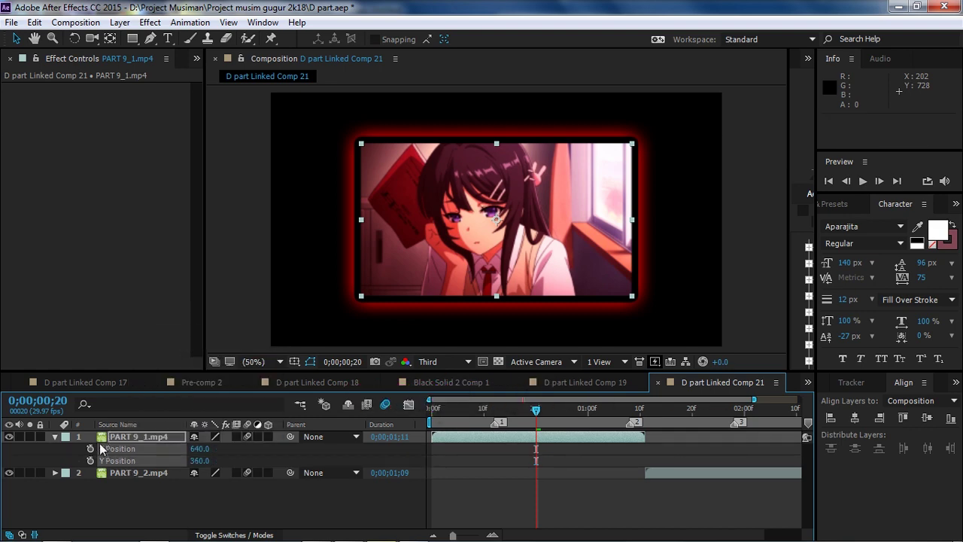
{"action": "left_click", "coordinate": [90, 448]}
{"action": "left_click", "coordinate": [90, 460]}
{"action": "key", "text": "u"}
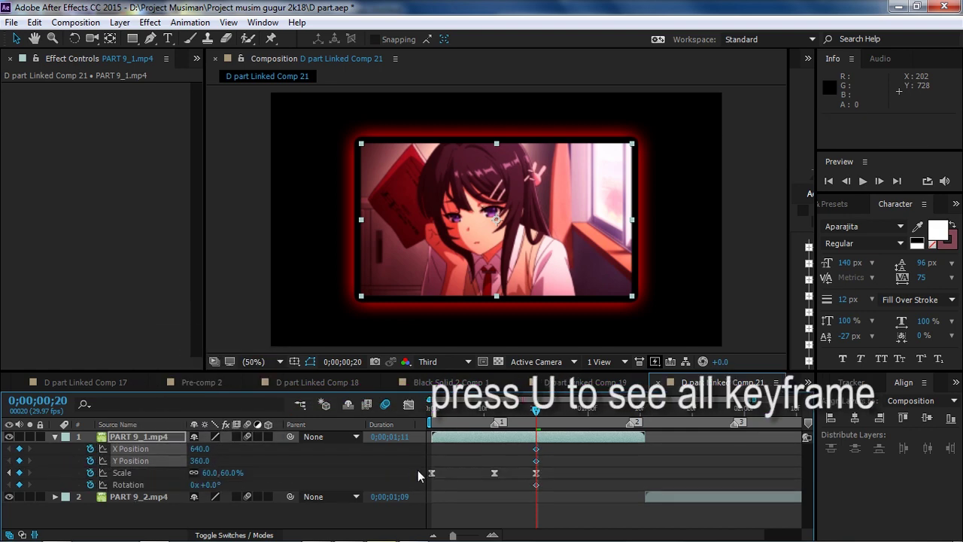
Set the Rotation of PART 9_1.mp4 to 240° at 0;00;01;10.
{"action": "left_click", "coordinate": [532, 452]}
{"action": "key", "text": "space"}
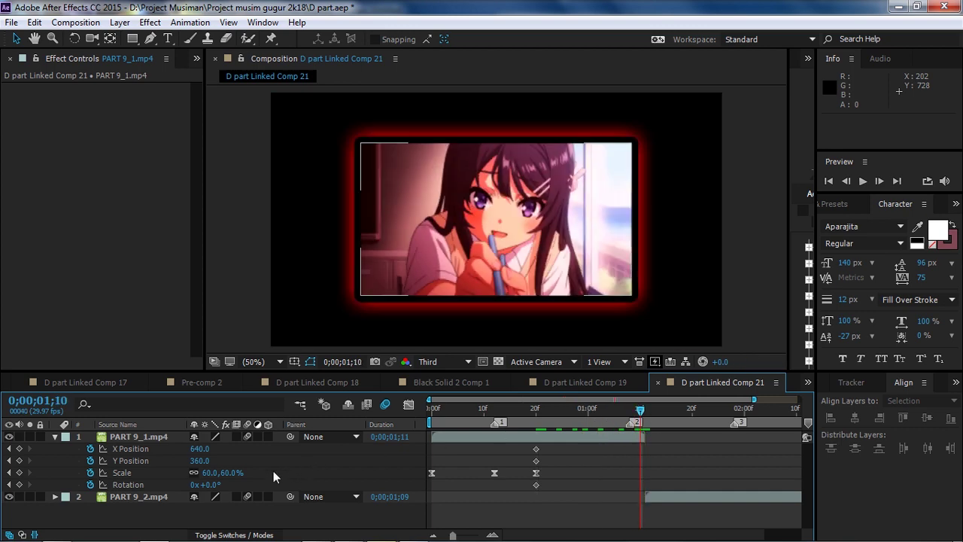
{"action": "left_click", "coordinate": [213, 485]}
{"action": "type", "text": "240"}
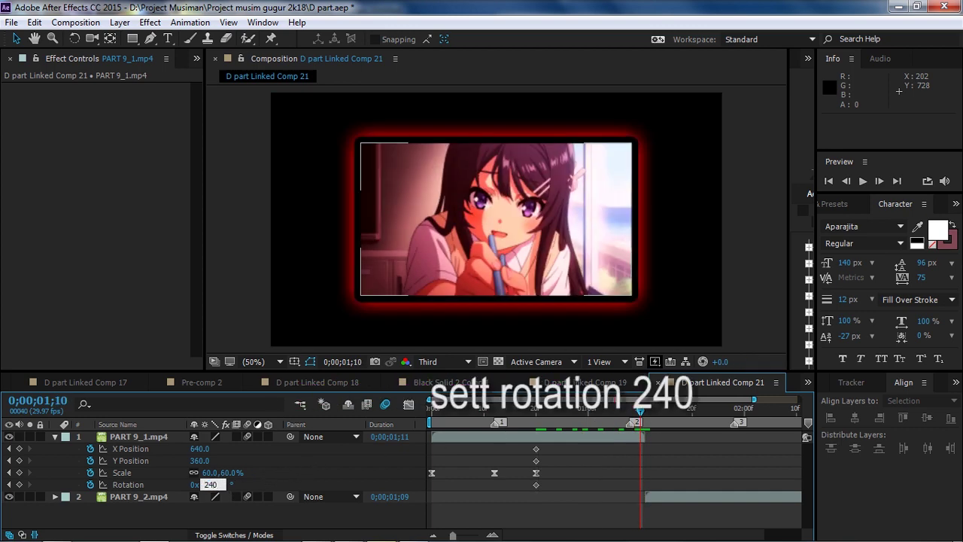
{"action": "key", "text": "Return"}
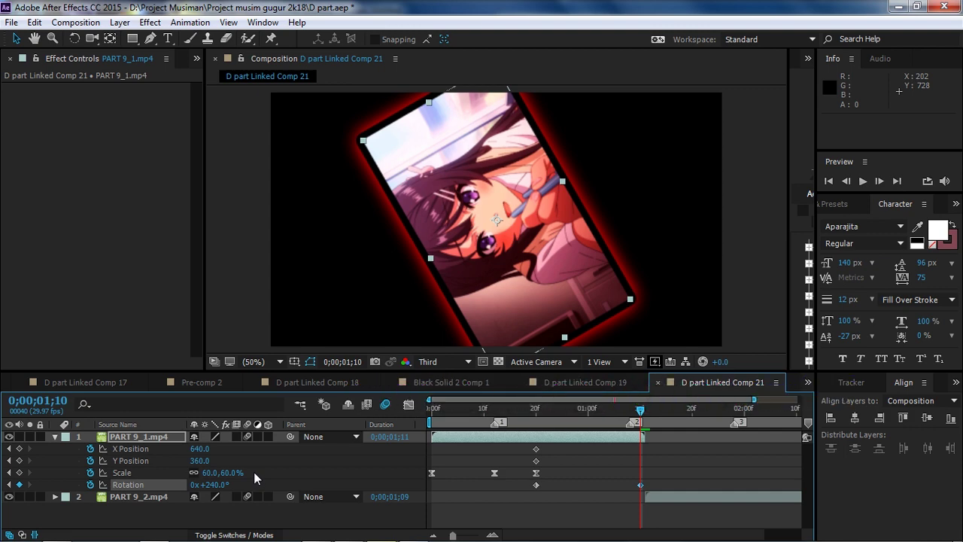
Set the X Position of PART 9_1.mp4 to -717 at 0;00;01;10, moving the clip fully outside the frame.
{"action": "scroll", "coordinate": [455, 256], "scroll_direction": "down", "scroll_amount": 1}
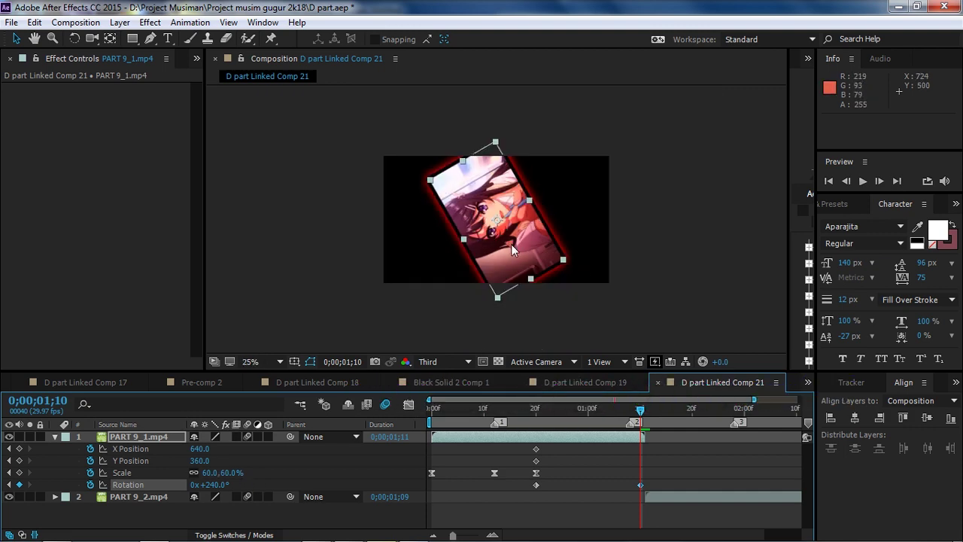
{"action": "left_click_drag", "start_coordinate": [511, 245], "coordinate": [484, 245]}
{"action": "key", "text": "ctrl+z"}
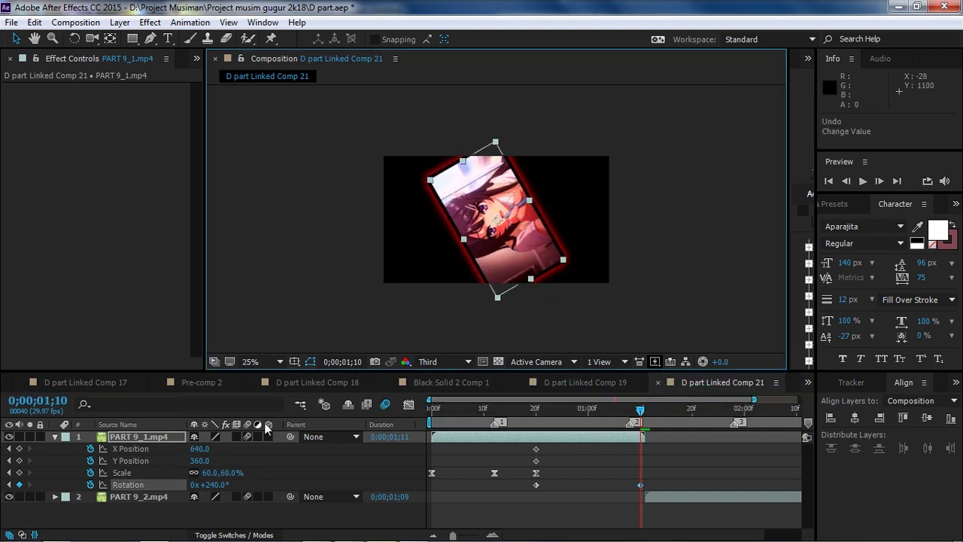
{"action": "left_click_drag", "start_coordinate": [199, 449], "coordinate": [42, 468]}
{"action": "left_click_drag", "start_coordinate": [199, 450], "coordinate": [55, 459]}
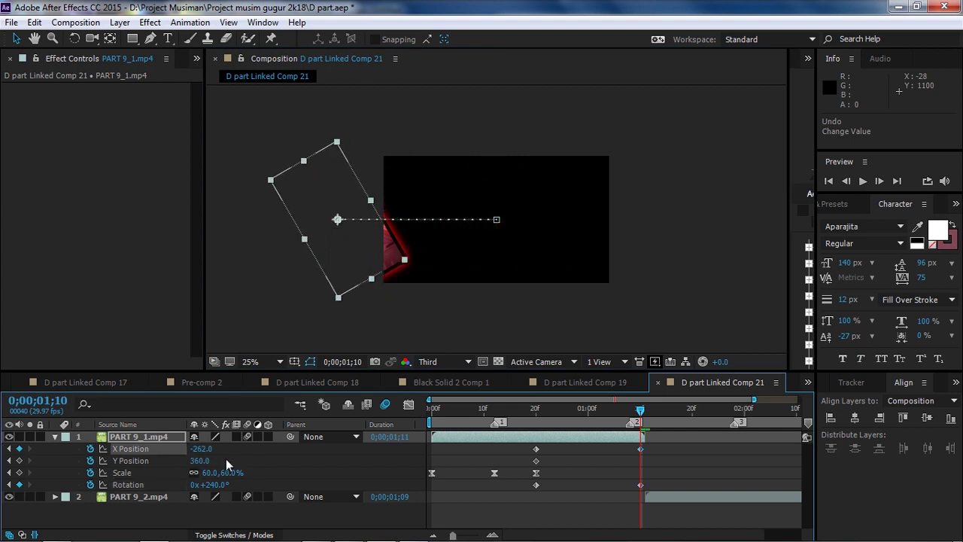
{"action": "left_click_drag", "start_coordinate": [209, 452], "coordinate": [126, 457]}
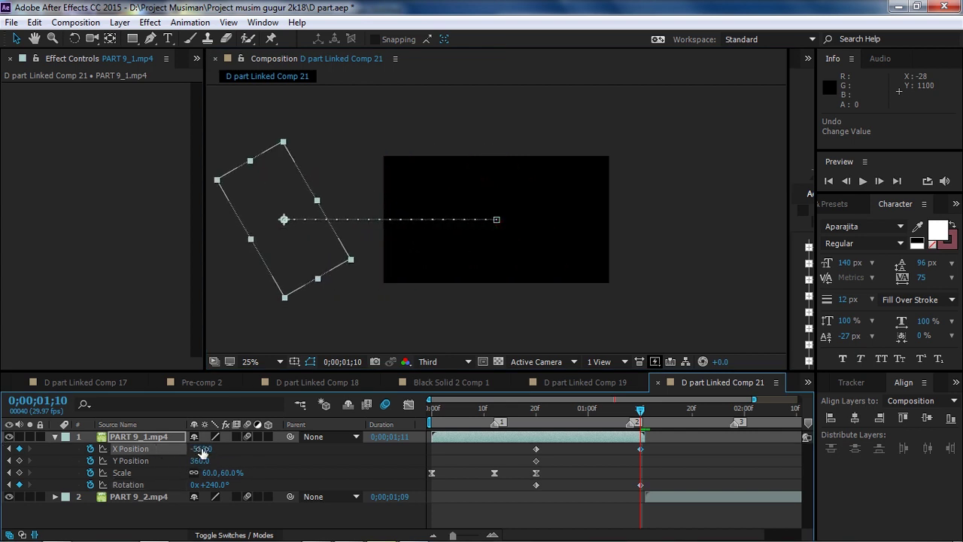
{"action": "left_click_drag", "start_coordinate": [202, 453], "coordinate": [98, 448]}
Apply Easy Ease to the X Position, Y Position and Rotation keyframes and steepen the middle of the Rotation curve.
{"action": "left_click_drag", "start_coordinate": [529, 451], "coordinate": [667, 489]}
{"action": "key", "text": "F9"}
{"action": "left_click", "coordinate": [409, 405]}
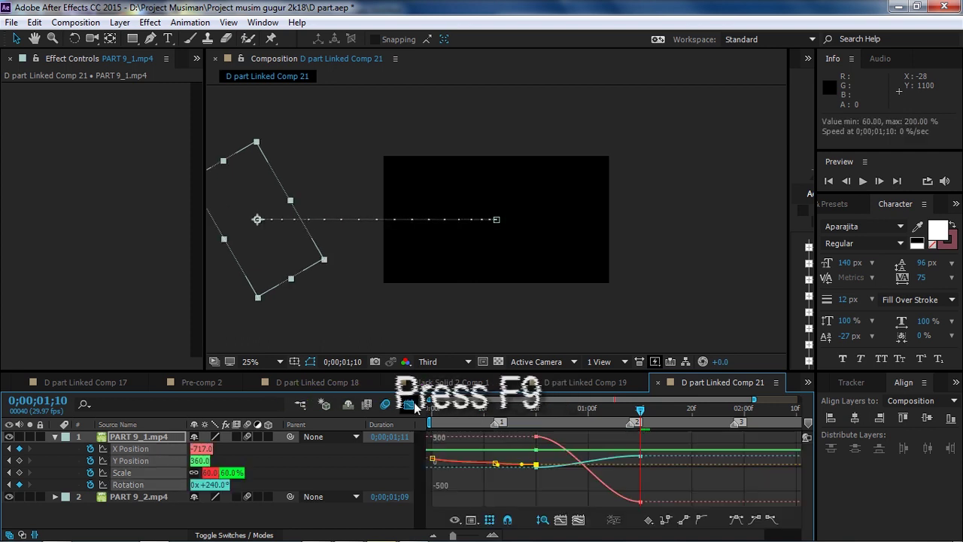
{"action": "left_click", "coordinate": [322, 470]}
{"action": "left_click", "coordinate": [137, 488]}
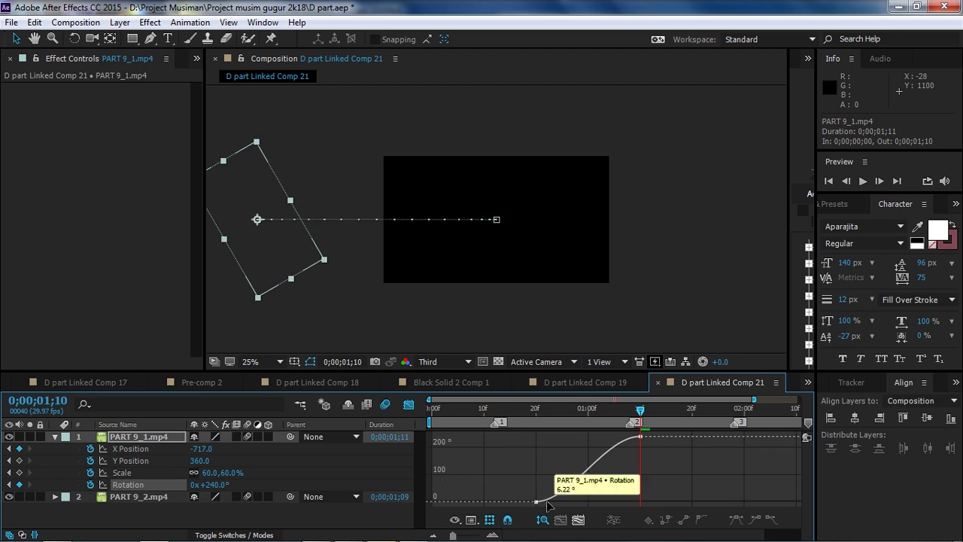
{"action": "left_click", "coordinate": [540, 500]}
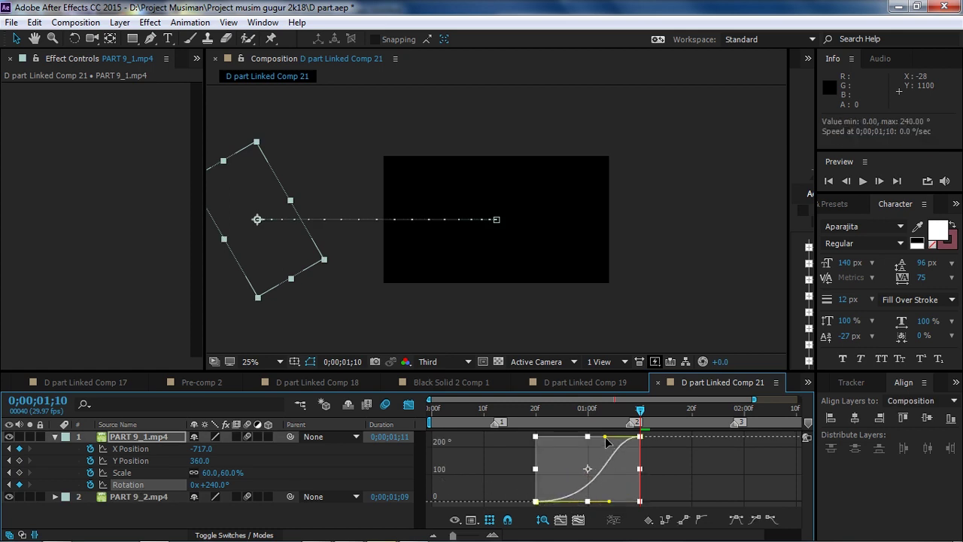
Steepen the middle of the X Position curve by lengthening both keyframes' ease handles, and check the resulting motion.
{"action": "left_click", "coordinate": [120, 449]}
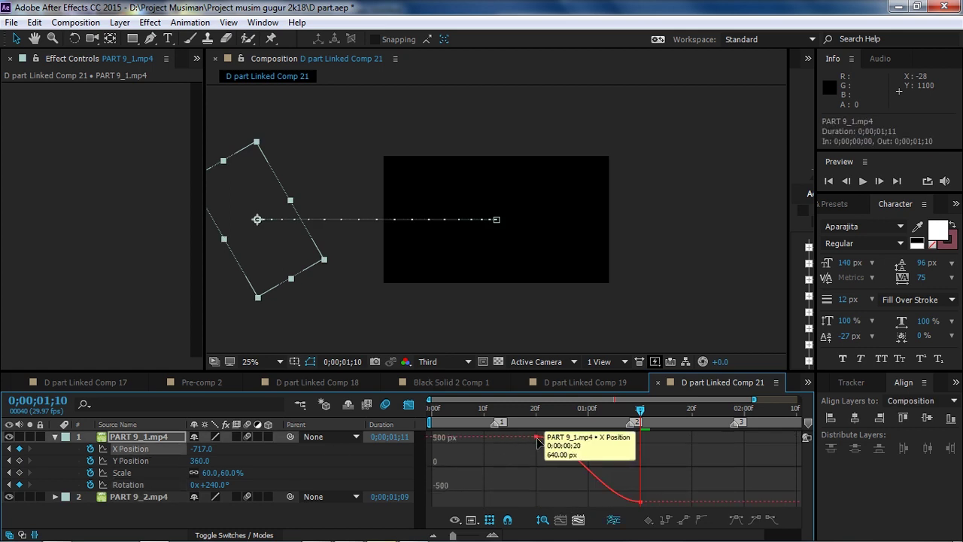
{"action": "left_click", "coordinate": [537, 437]}
{"action": "left_click_drag", "start_coordinate": [571, 437], "coordinate": [598, 437]}
{"action": "left_click_drag", "start_coordinate": [605, 501], "coordinate": [587, 499]}
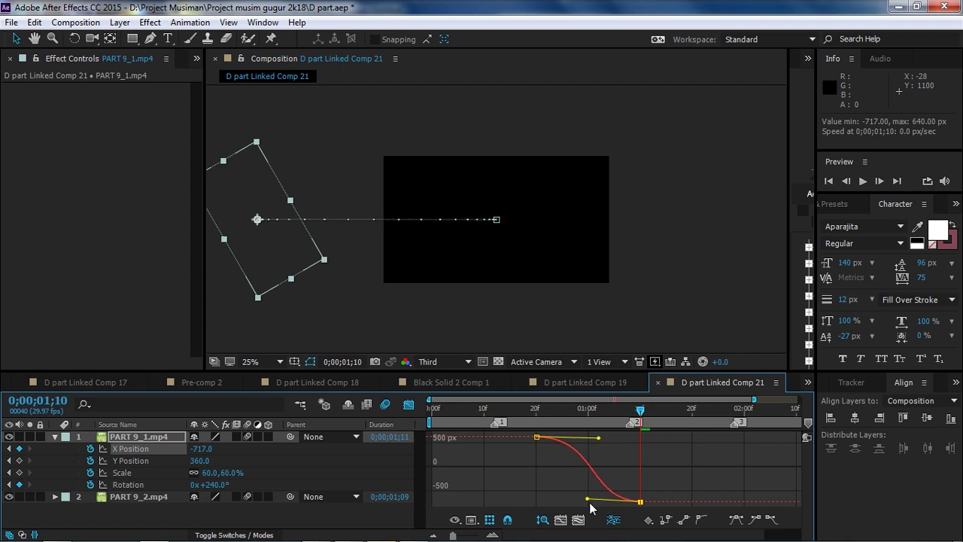
{"action": "left_click_drag", "start_coordinate": [527, 410], "coordinate": [592, 423]}
{"action": "left_click", "coordinate": [409, 405]}
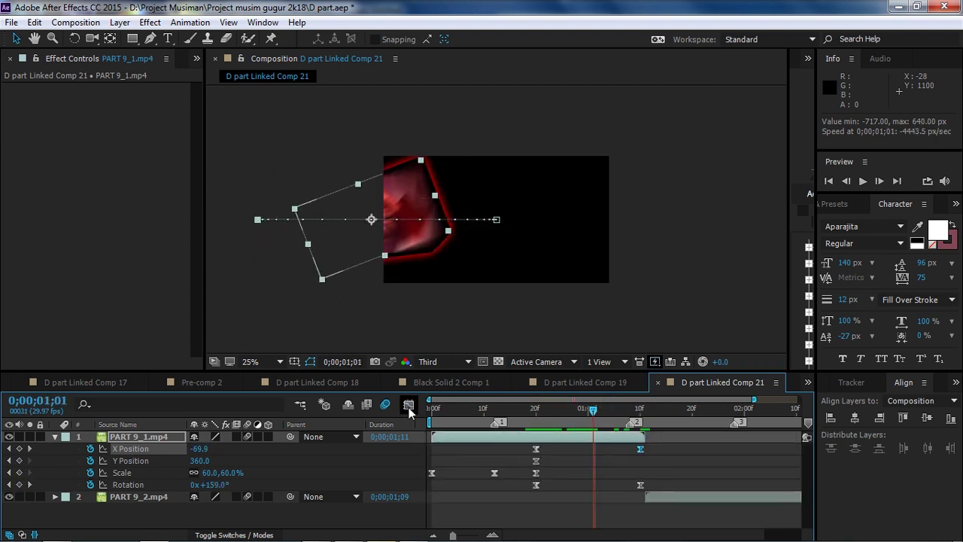
Shift PART 9_2.mp4 to start at 0;00;01;01 and stretch its duration to 0;00;01;22.
{"action": "key", "text": "minus"}
{"action": "left_click_drag", "start_coordinate": [624, 497], "coordinate": [565, 496]}
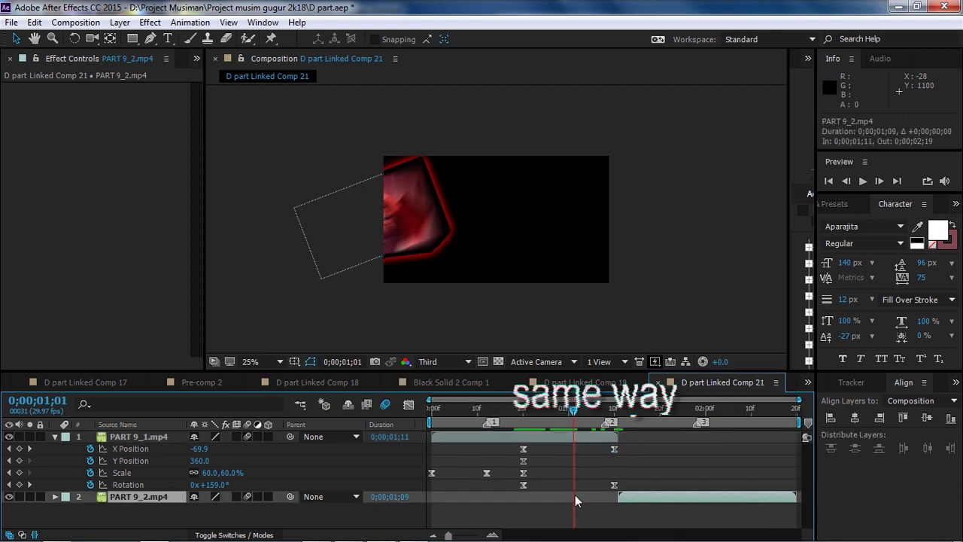
{"action": "left_click_drag", "start_coordinate": [639, 496], "coordinate": [594, 502]}
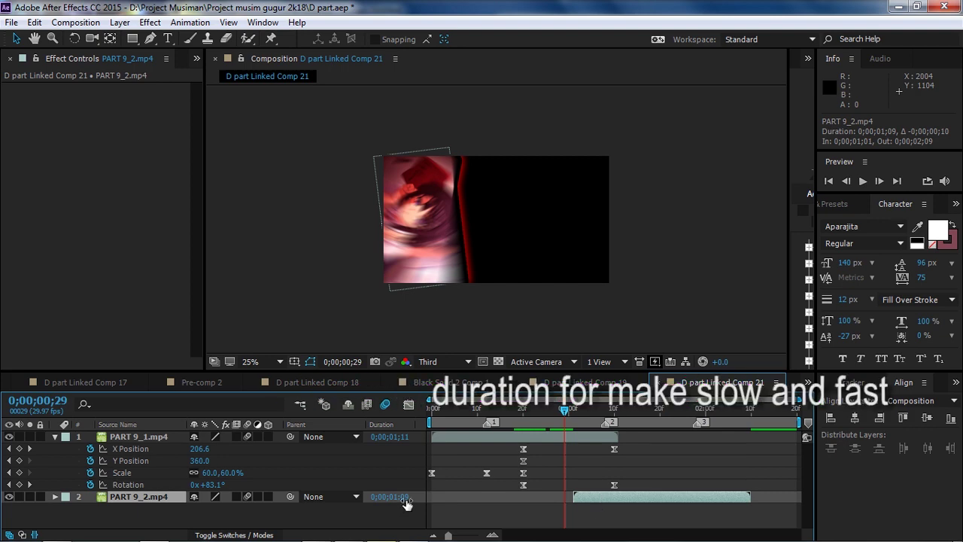
{"action": "left_click_drag", "start_coordinate": [398, 505], "coordinate": [402, 504]}
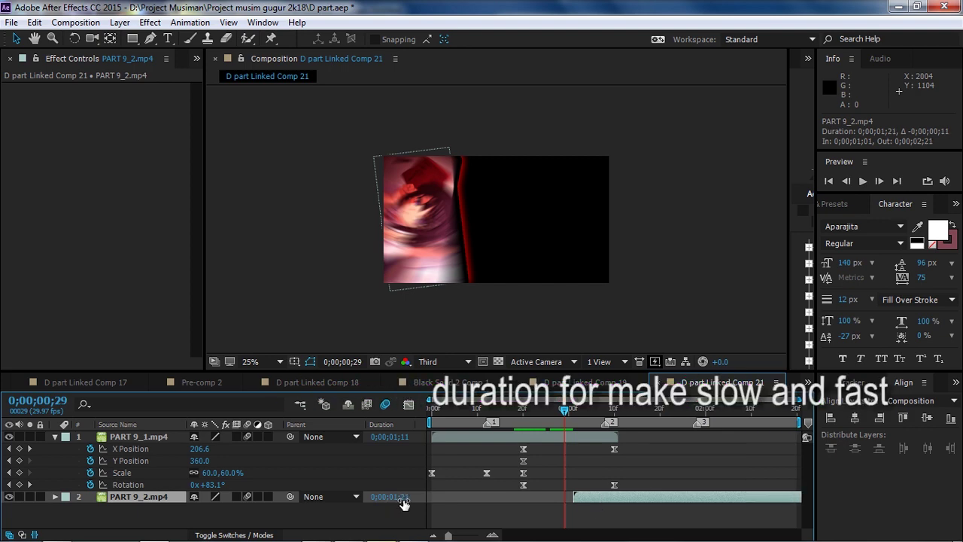
{"action": "left_click", "coordinate": [572, 412]}
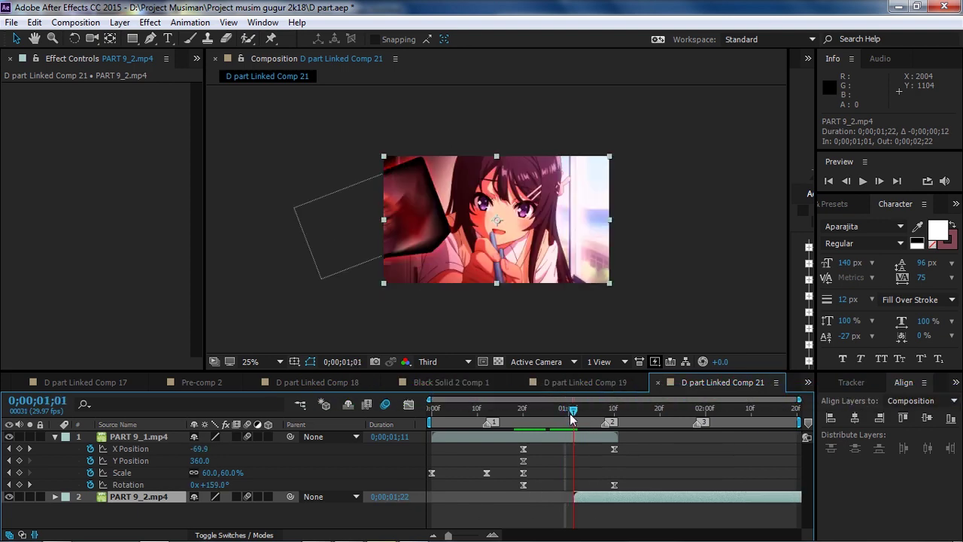
Add a Scale keyframe of 60% to PART 9_2.mp4 at 0;00;01;01.
{"action": "left_click", "coordinate": [592, 502]}
{"action": "left_click", "coordinate": [547, 483]}
{"action": "left_click", "coordinate": [590, 494]}
{"action": "key", "text": "s"}
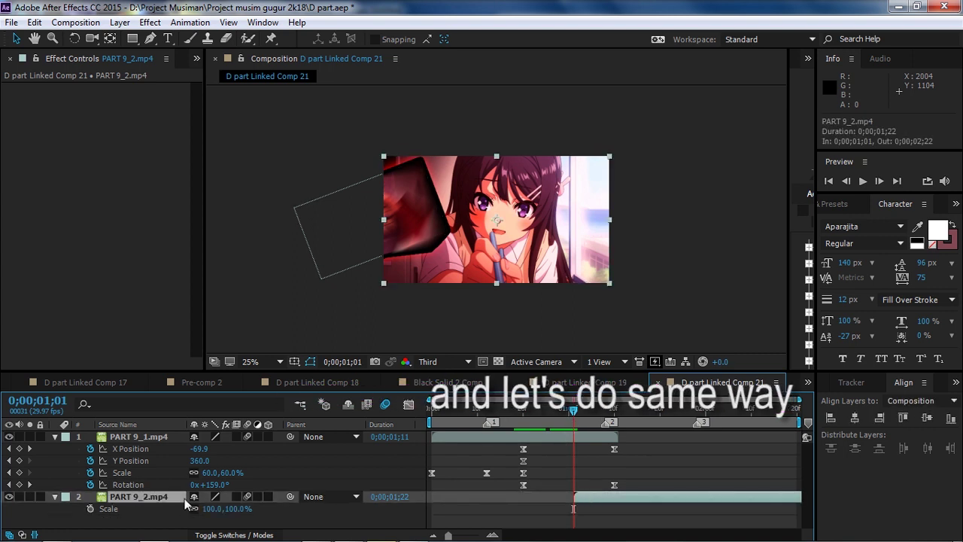
{"action": "left_click", "coordinate": [90, 509]}
{"action": "left_click", "coordinate": [238, 508]}
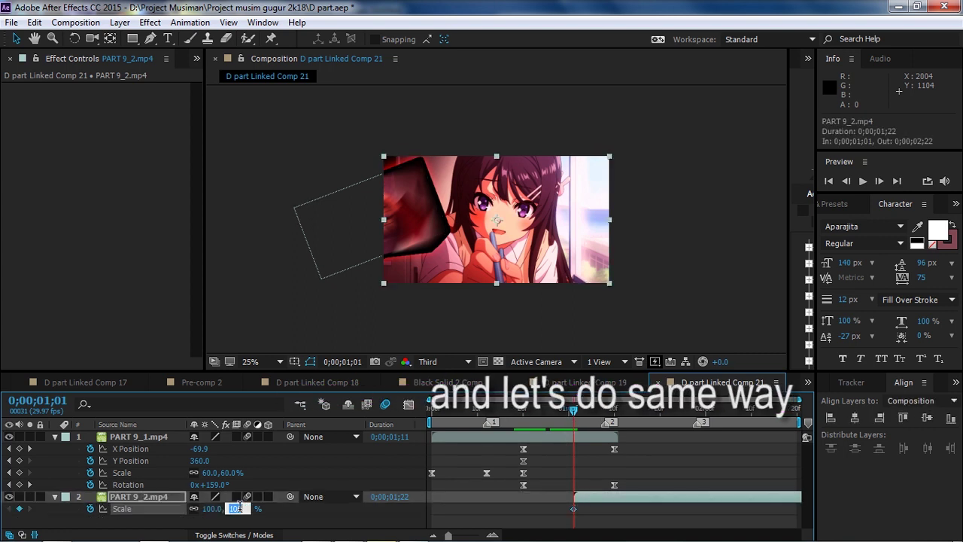
{"action": "type", "text": "60"}
{"action": "key", "text": "Return"}
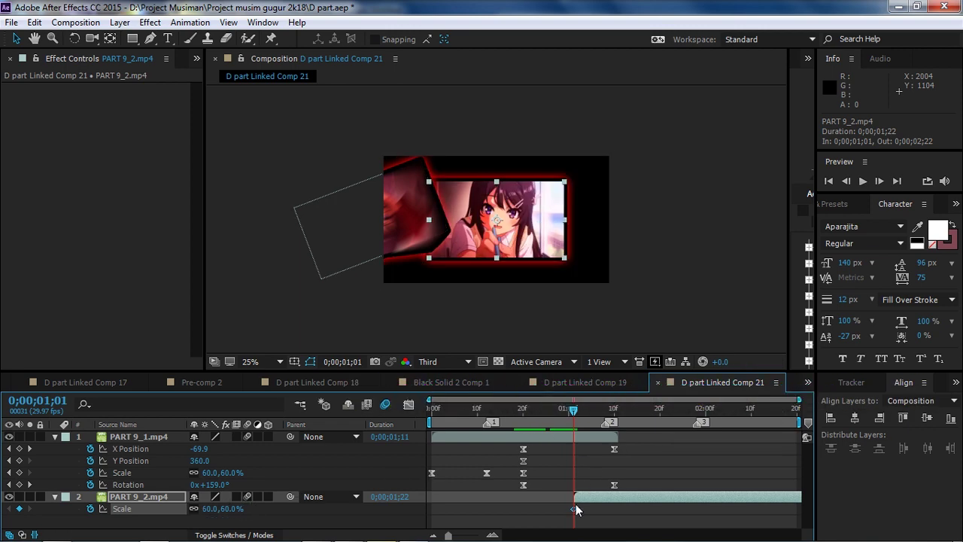
Add a Rotation keyframe to PART 9_2.mp4, separate its Position dimensions and keyframe both X Position and Y Position at 0;00;01;01.
{"action": "key", "text": "r"}
{"action": "left_click", "coordinate": [90, 508]}
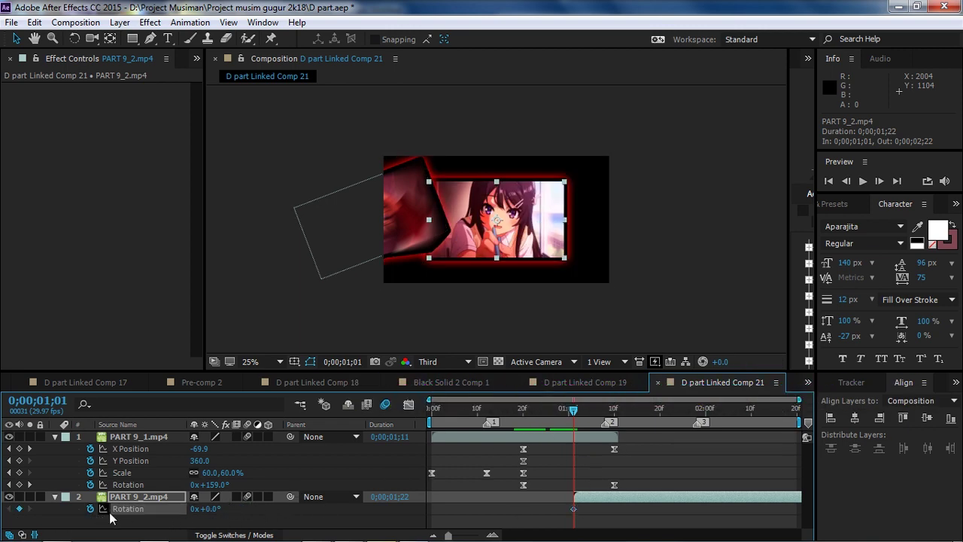
{"action": "key", "text": "p"}
{"action": "right_click", "coordinate": [129, 511]}
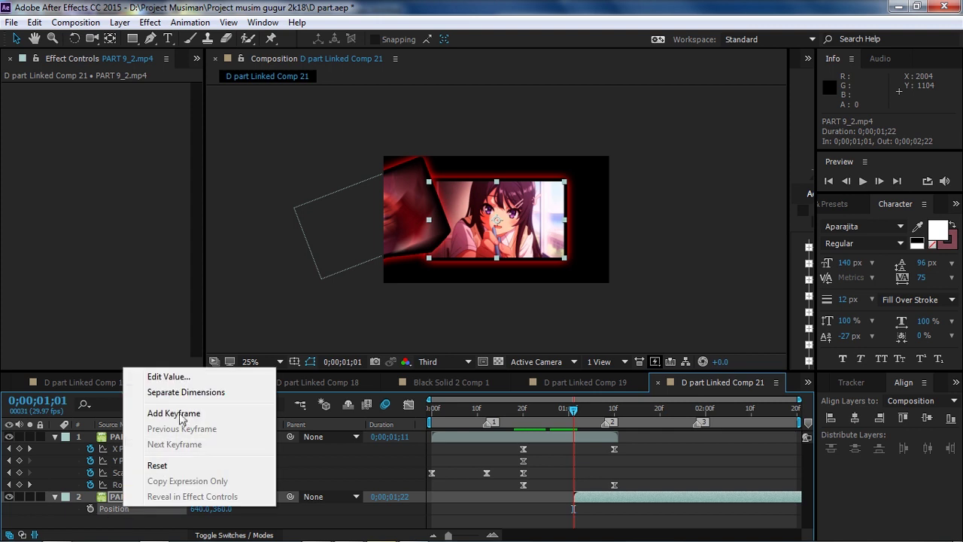
{"action": "left_click", "coordinate": [188, 392]}
{"action": "left_click", "coordinate": [90, 508]}
{"action": "left_click", "coordinate": [90, 520]}
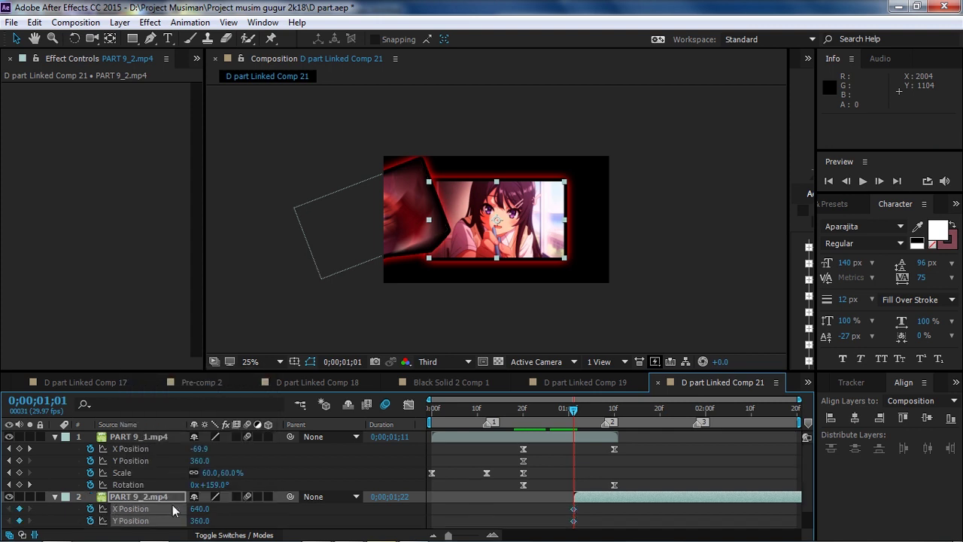
Move the X Position, Y Position, Scale and Rotation keyframes of PART 9_2.mp4 together to 0;00;01;29.
{"action": "key", "text": "u"}
{"action": "scroll", "coordinate": [268, 509], "scroll_direction": "down", "scroll_amount": 1}
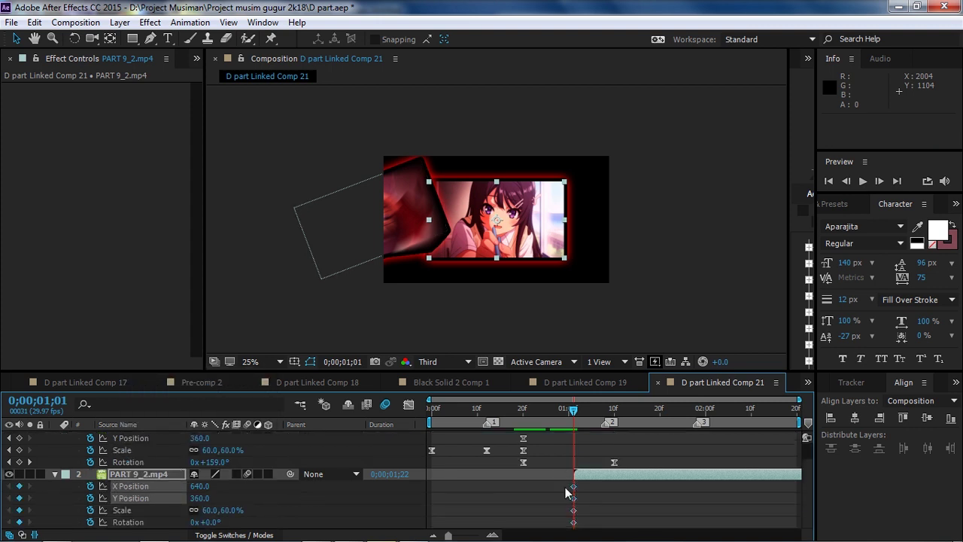
{"action": "left_click_drag", "start_coordinate": [563, 482], "coordinate": [702, 522]}
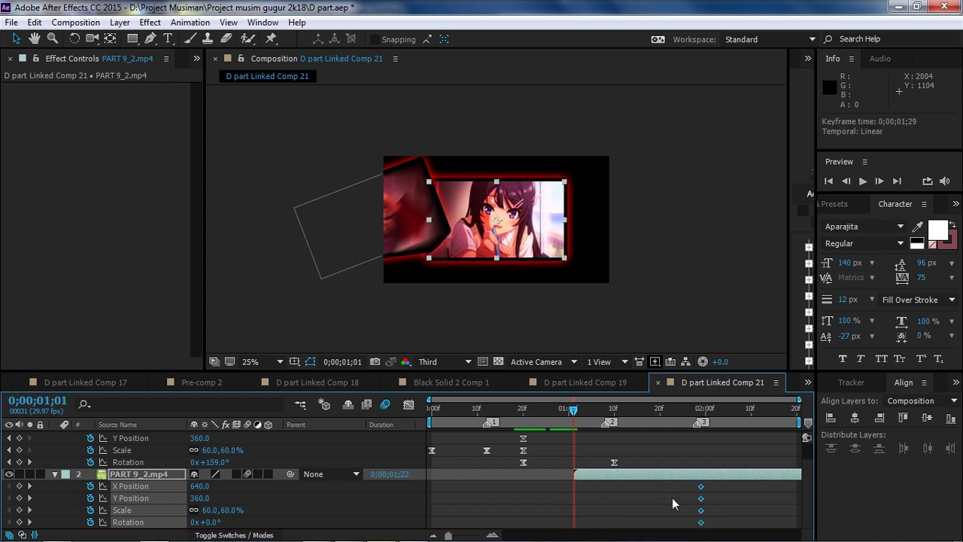
{"action": "left_click", "coordinate": [248, 494]}
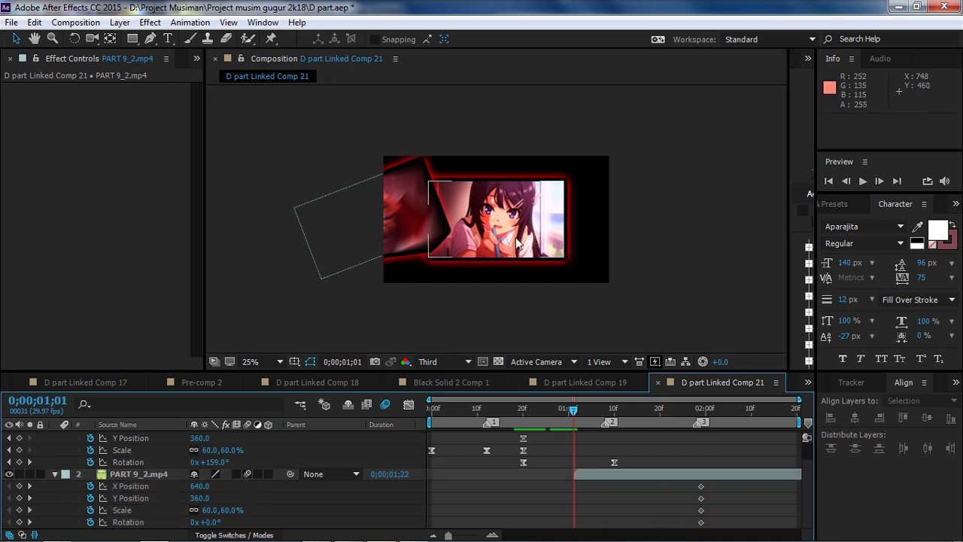
Set PART 9_2.mp4's X Position to 2038 and Rotation to -240° at 0;00;01;01, placing the clip fully outside the frame.
{"action": "left_click_drag", "start_coordinate": [200, 486], "coordinate": [642, 490]}
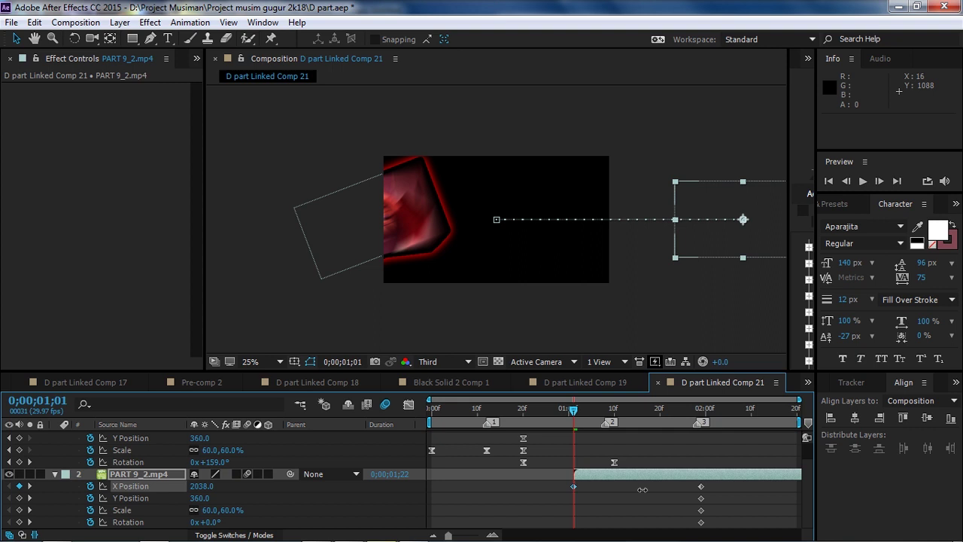
{"action": "left_click", "coordinate": [215, 523]}
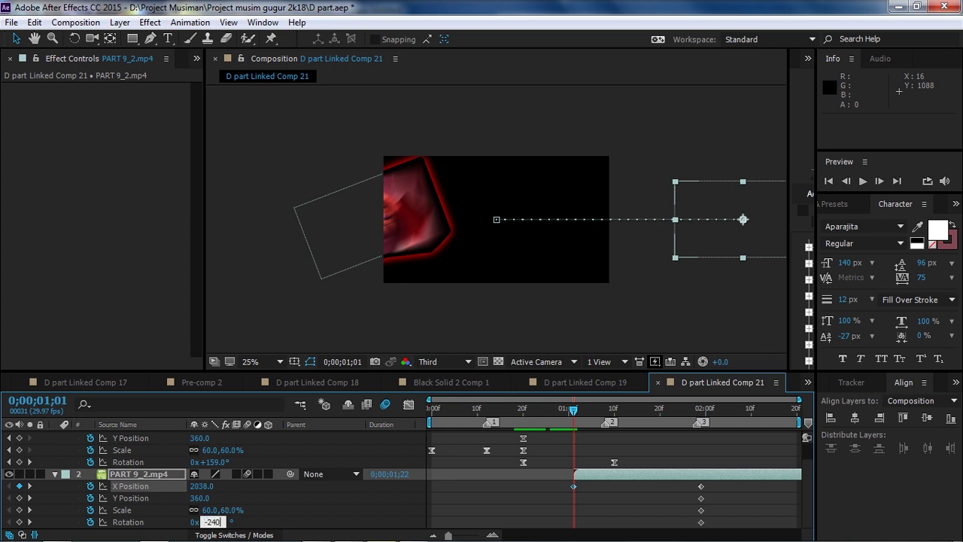
{"action": "key", "text": "Return"}
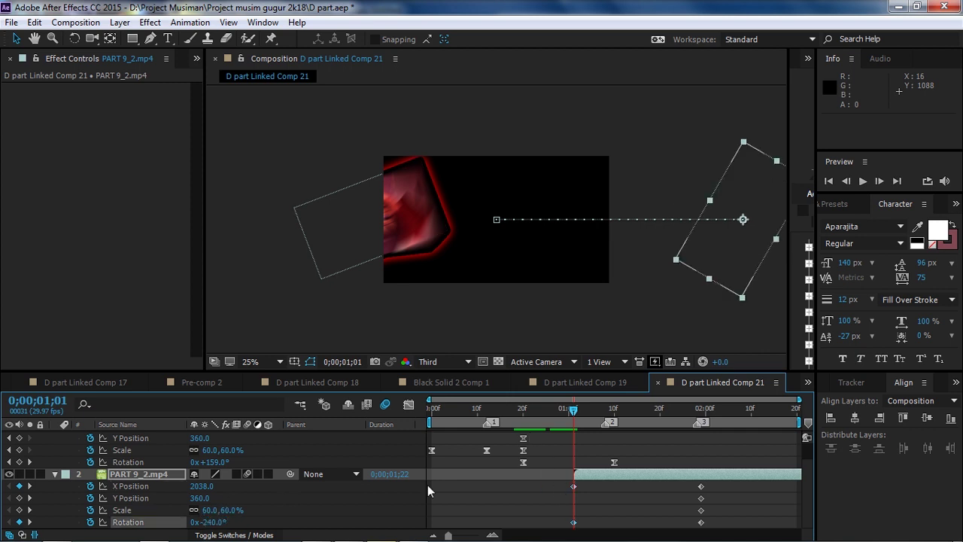
Apply Easy Ease to all X Position, Y Position, Scale and Rotation keyframes of PART 9_2.mp4.
{"action": "left_click_drag", "start_coordinate": [575, 411], "coordinate": [609, 422]}
{"action": "left_click_drag", "start_coordinate": [566, 482], "coordinate": [712, 535]}
{"action": "key", "text": "F9"}
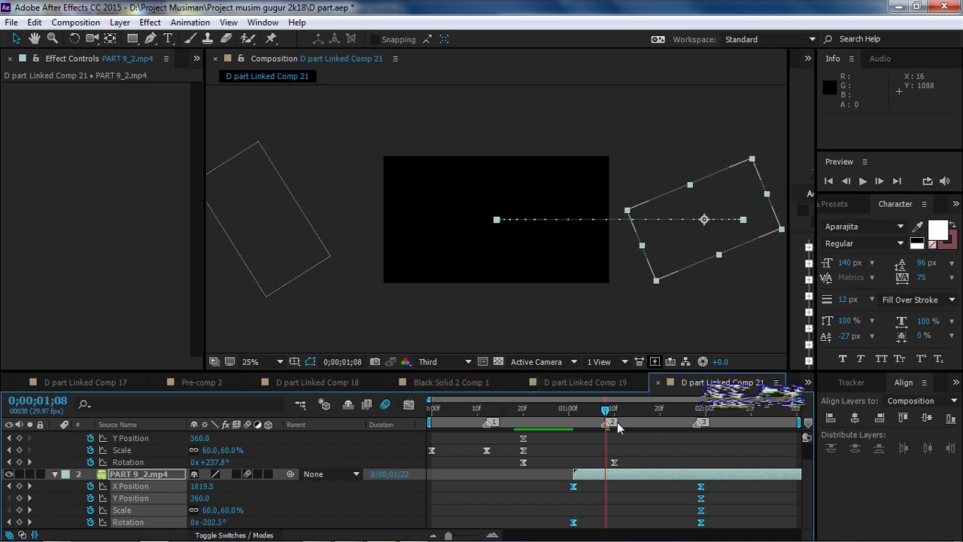
Steepen the middle of PART 9_2.mp4's Rotation curve by lengthening both keyframes' ease handles, and check the resulting motion.
{"action": "left_click", "coordinate": [409, 404]}
{"action": "left_click", "coordinate": [130, 522]}
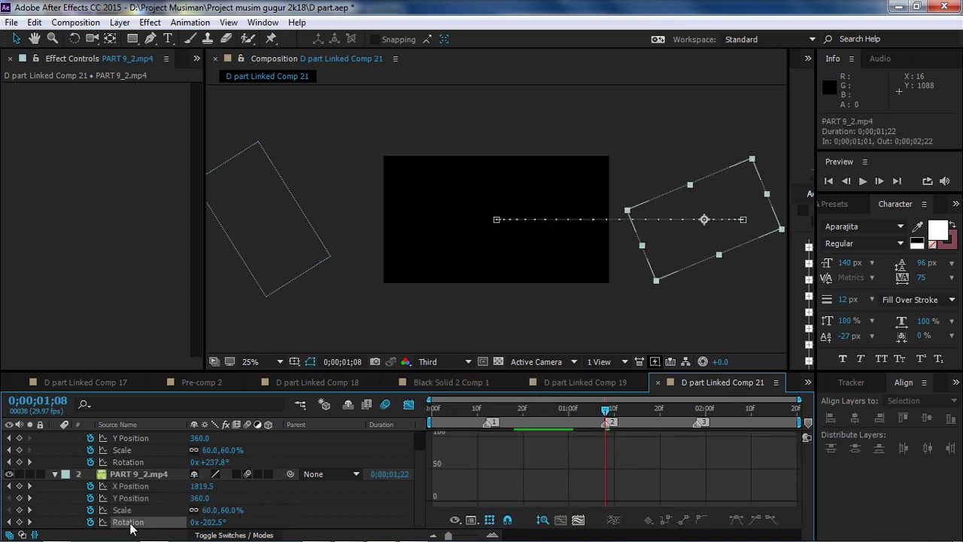
{"action": "left_click_drag", "start_coordinate": [658, 436], "coordinate": [623, 436]}
{"action": "left_click_drag", "start_coordinate": [616, 502], "coordinate": [652, 500]}
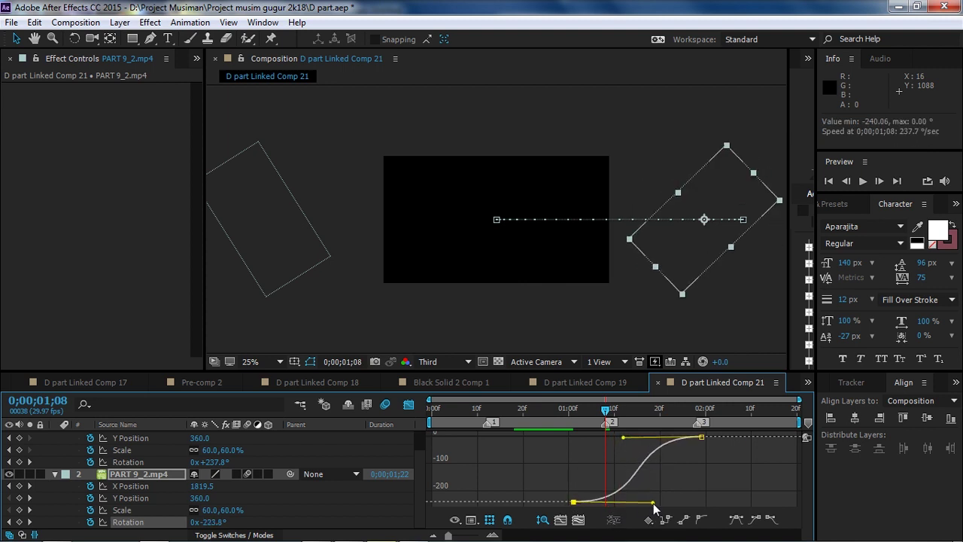
{"action": "left_click_drag", "start_coordinate": [572, 412], "coordinate": [701, 424]}
Steepen the middle of PART 9_2.mp4's X Position curve by lengthening both ease handles, check the slide-in, and return to the keyframe view.
{"action": "left_click", "coordinate": [141, 488]}
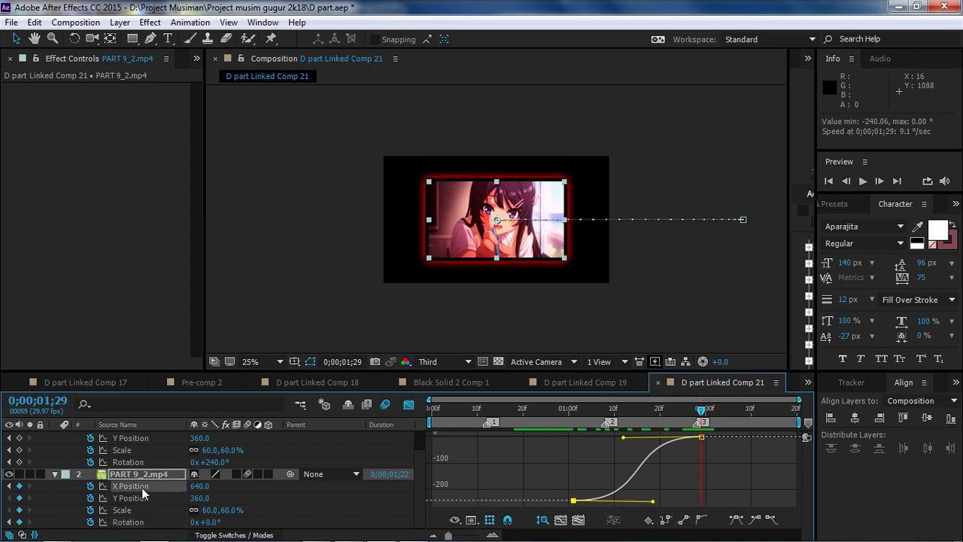
{"action": "left_click_drag", "start_coordinate": [616, 438], "coordinate": [641, 438]}
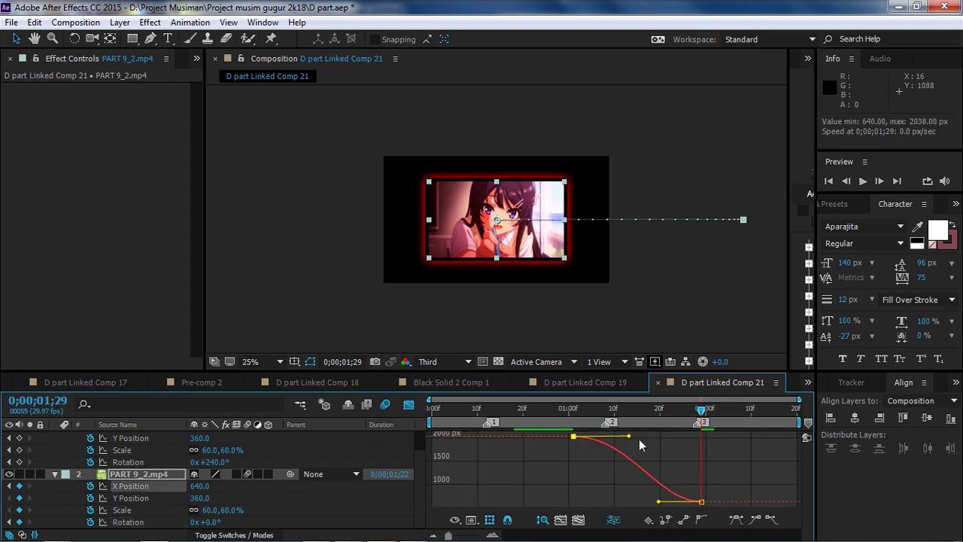
{"action": "left_click_drag", "start_coordinate": [659, 501], "coordinate": [635, 501]}
{"action": "left_click", "coordinate": [562, 413]}
{"action": "left_click_drag", "start_coordinate": [561, 413], "coordinate": [704, 431]}
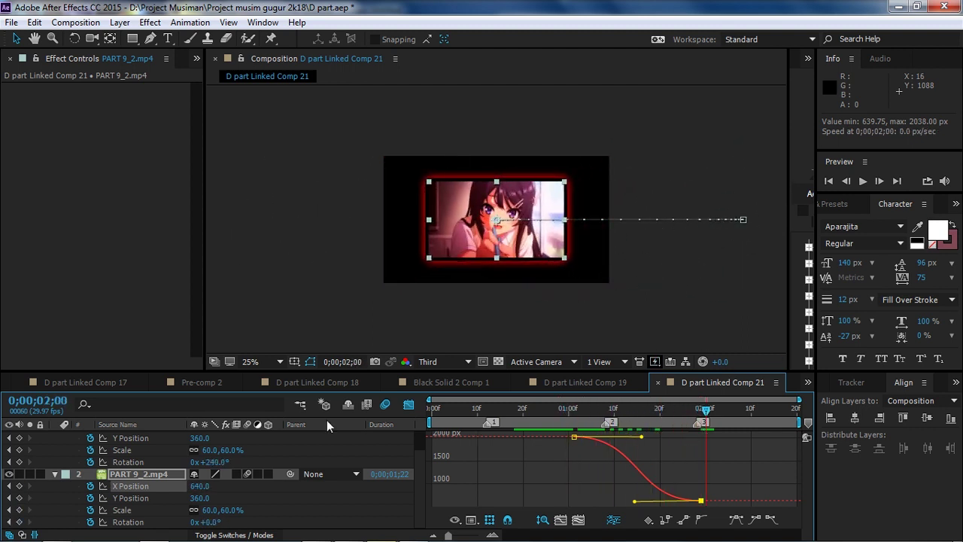
{"action": "left_click", "coordinate": [409, 404]}
{"action": "key", "text": "h"}
{"action": "key", "text": "v"}
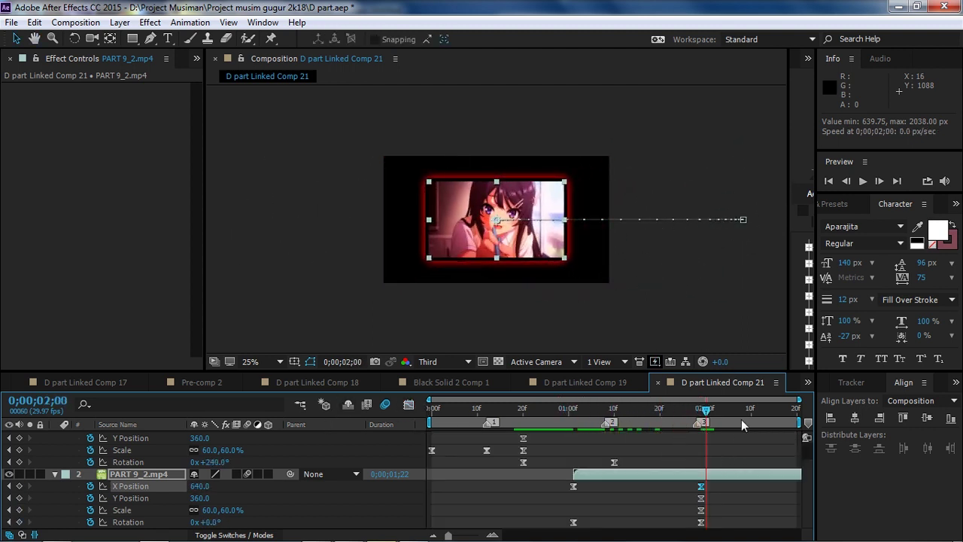
Set PART 9_2.mp4's Scale to 100% at 0;00;02;19.
{"action": "left_click_drag", "start_coordinate": [742, 419], "coordinate": [798, 423]}
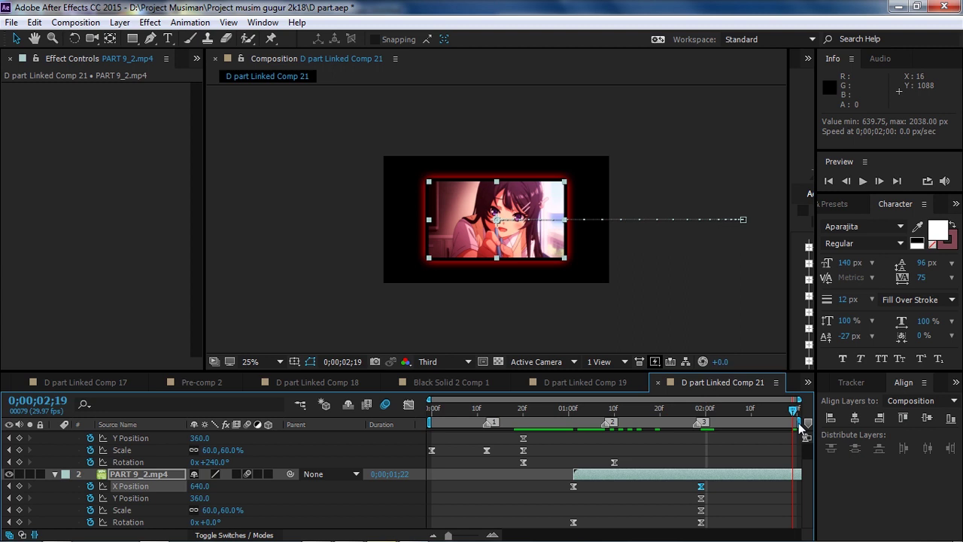
{"action": "left_click", "coordinate": [228, 511]}
{"action": "type", "text": "100"}
{"action": "key", "text": "Return"}
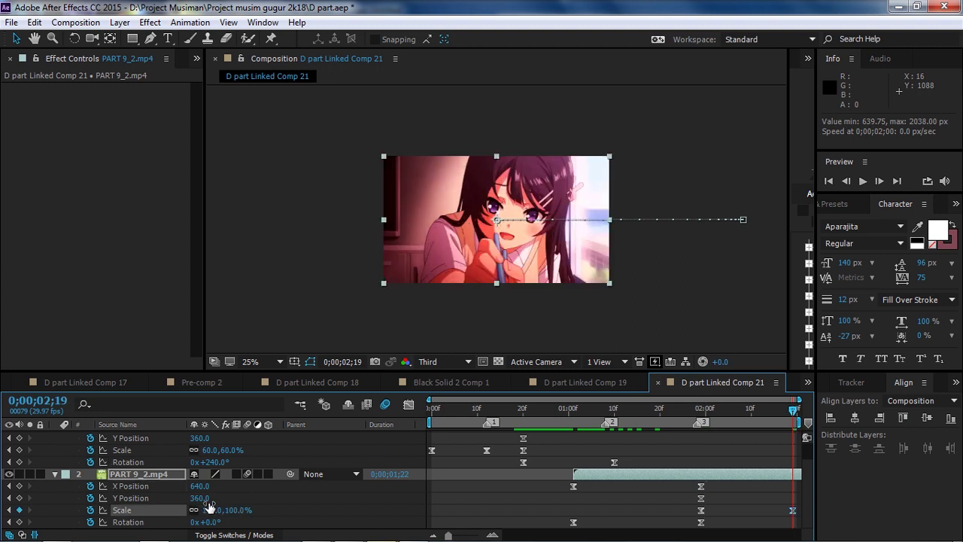
Reshape PART 9_2.mp4's Scale curve so that it starts slowly and rises steeply into the last keyframe.
{"action": "left_click", "coordinate": [408, 405]}
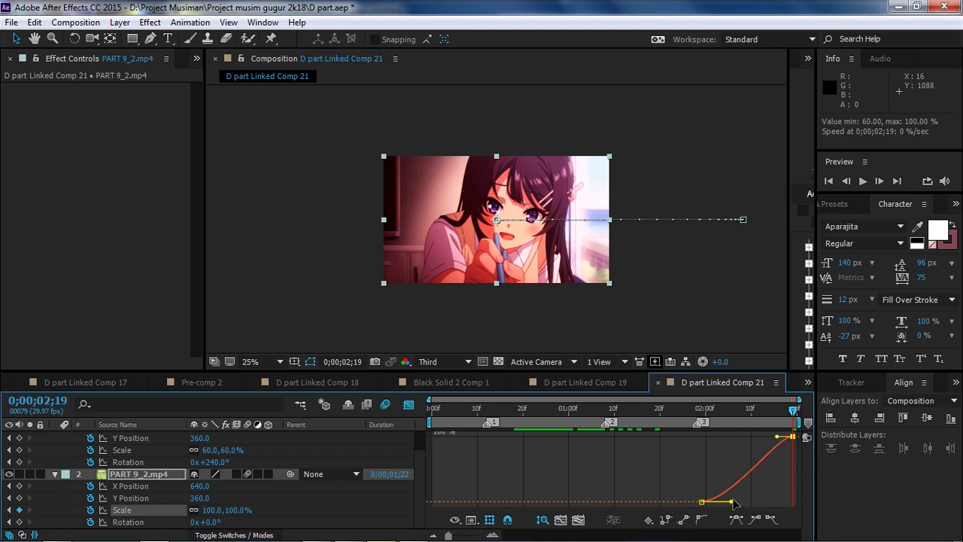
{"action": "left_click_drag", "start_coordinate": [733, 500], "coordinate": [768, 496]}
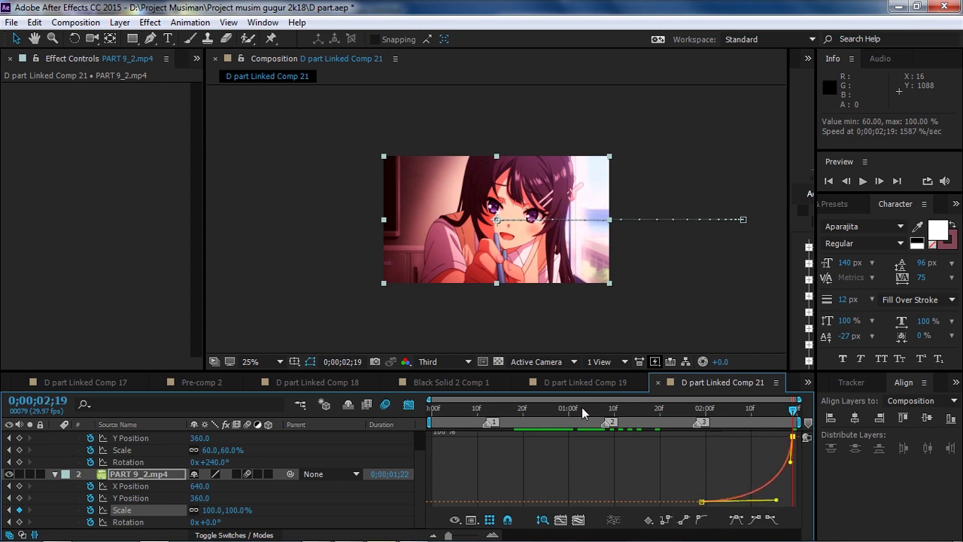
{"action": "left_click", "coordinate": [408, 405]}
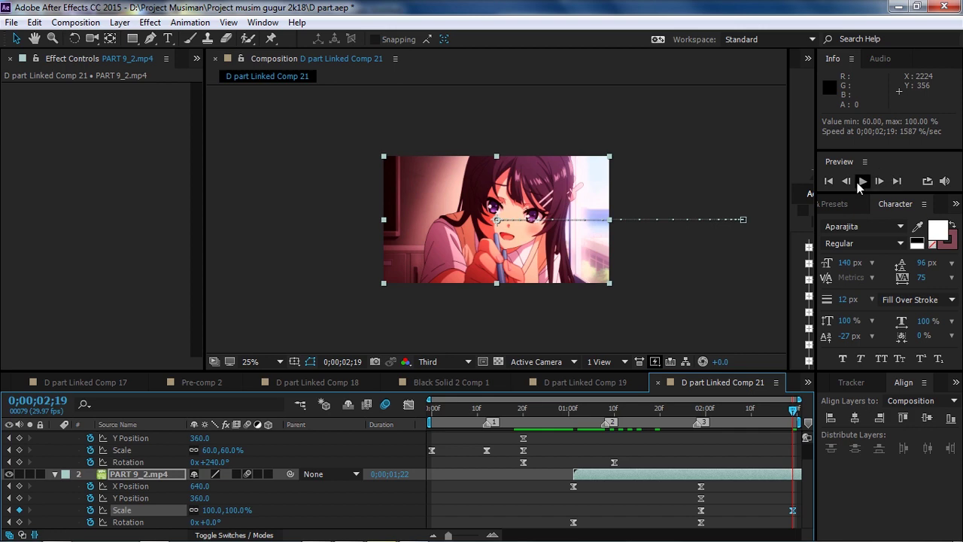
Magnify the composition view to 50% and play a preview of the whole transition.
{"action": "left_click", "coordinate": [267, 362]}
{"action": "left_click", "coordinate": [273, 240]}
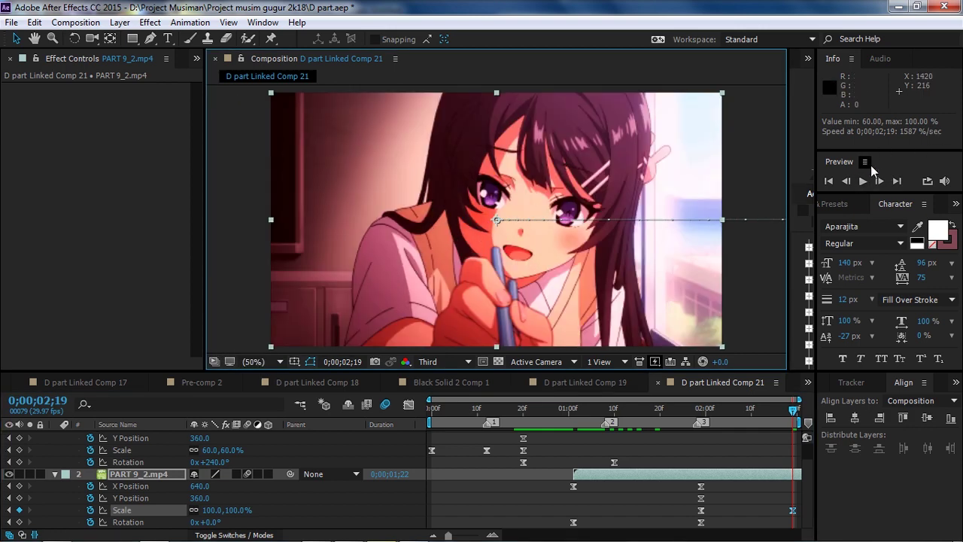
{"action": "left_click", "coordinate": [861, 182]}
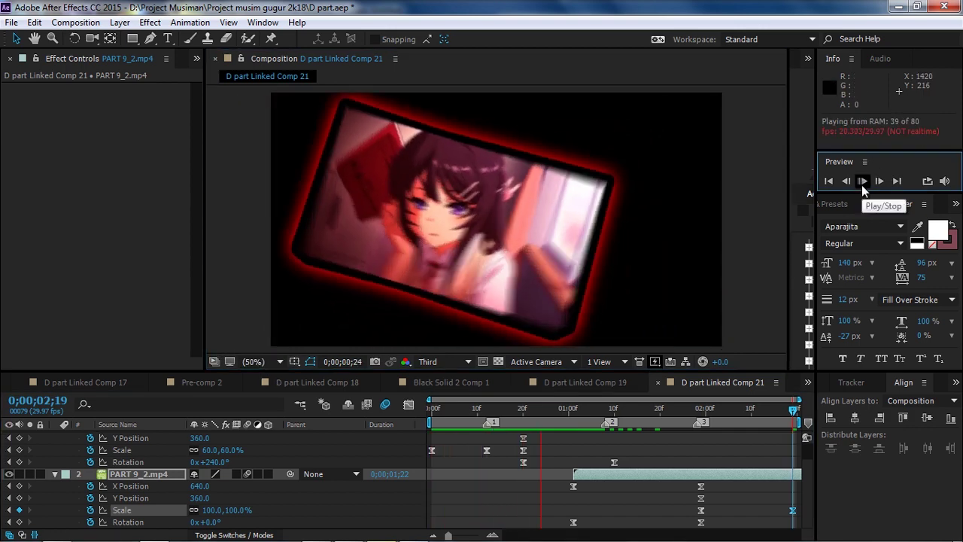